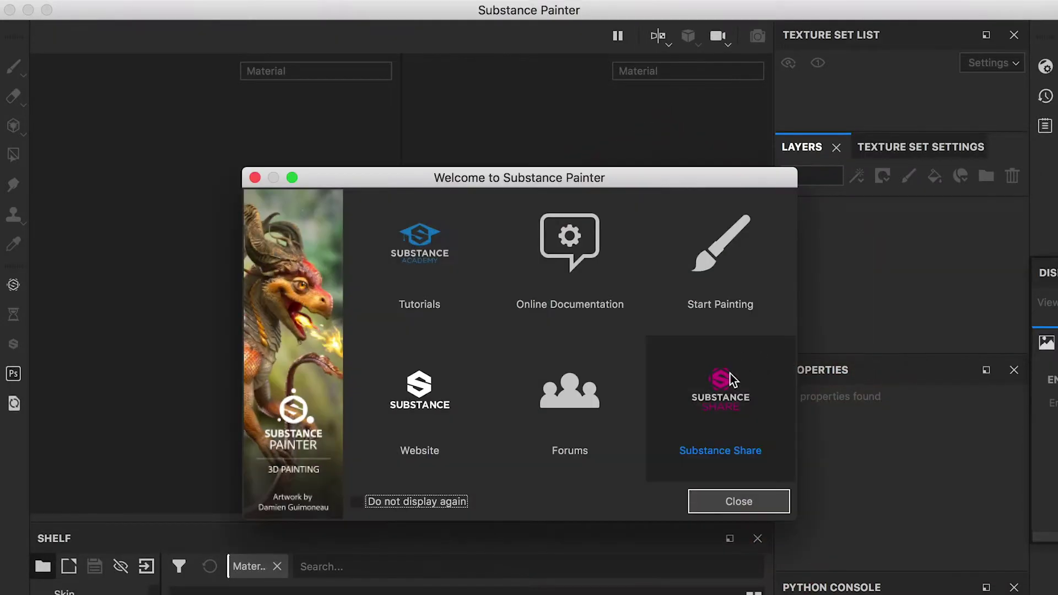
Create a new project from Hammer Step04-Apply Texture.fbx with the document resolution set to 2048.
{"action": "left_click", "coordinate": [749, 500]}
{"action": "left_click", "coordinate": [754, 430]}
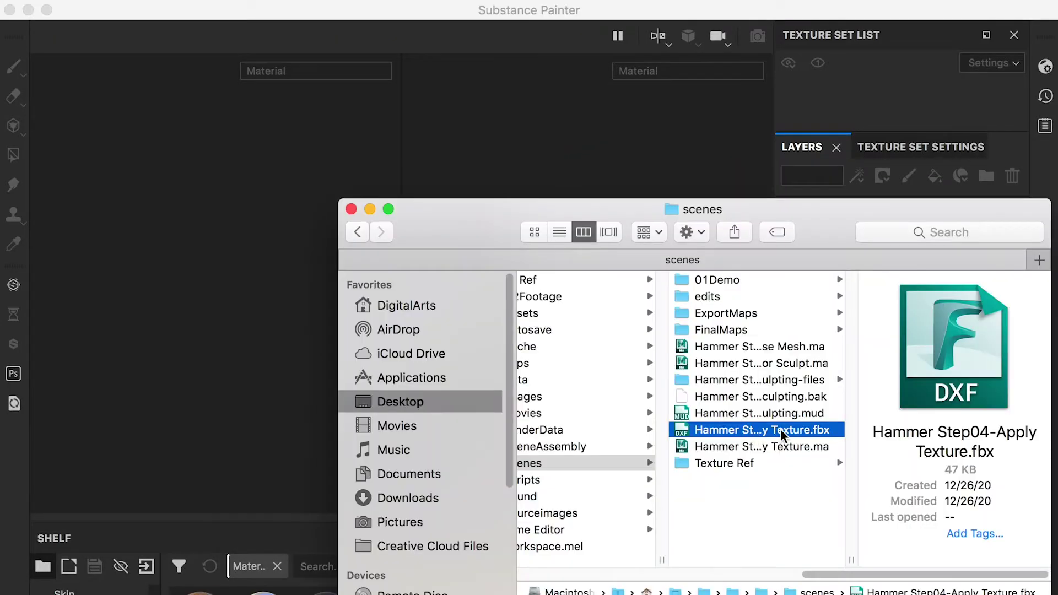
{"action": "mouse_move", "coordinate": [782, 430]}
{"action": "left_mouse_down"}
{"action": "mouse_move", "coordinate": [209, 245]}
{"action": "mouse_move", "coordinate": [276, 238]}
{"action": "left_mouse_up"}
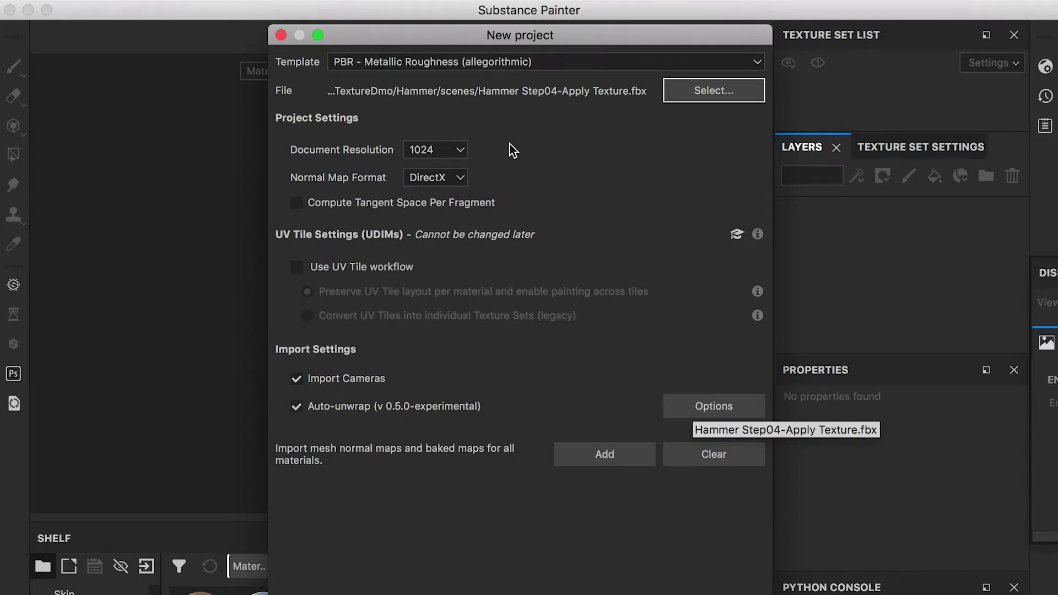
{"action": "left_click", "coordinate": [444, 150]}
{"action": "left_click", "coordinate": [434, 214]}
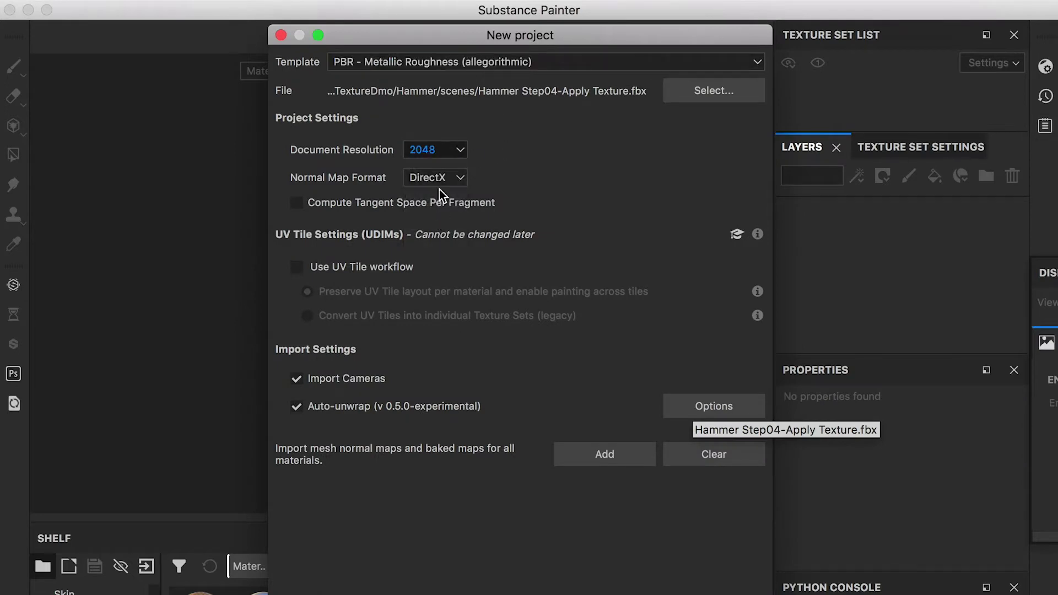
{"action": "left_click", "coordinate": [715, 585]}
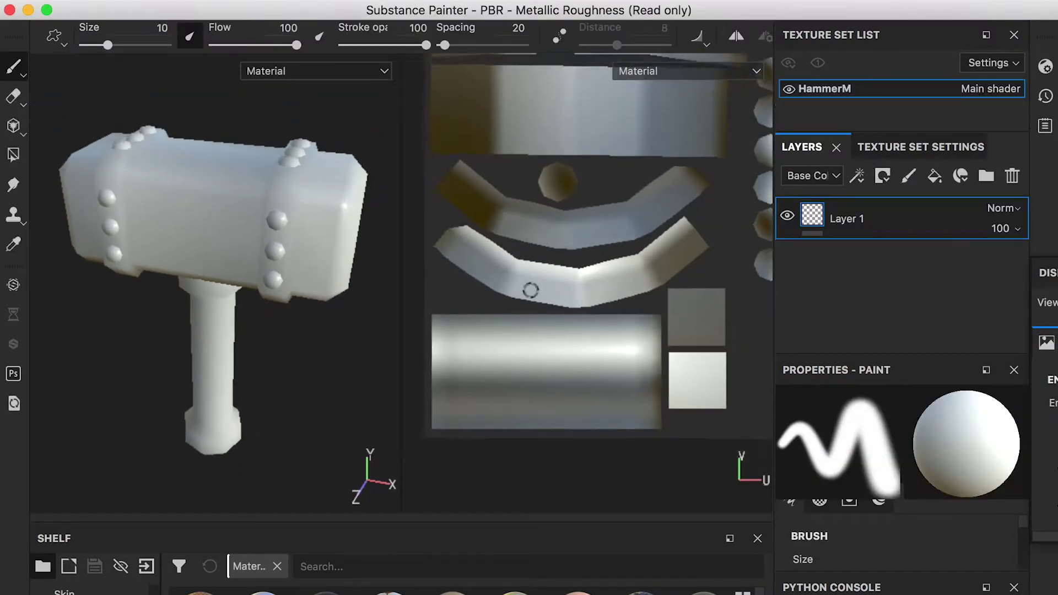
Bring Hammer-D.jpg, Hammer-N.jpg, Hammer-R.jpg and Hammer-S.jpg into the shelf's texture collection for import.
{"action": "scroll", "coordinate": [154, 588], "scroll_direction": "up", "scroll_amount": 5}
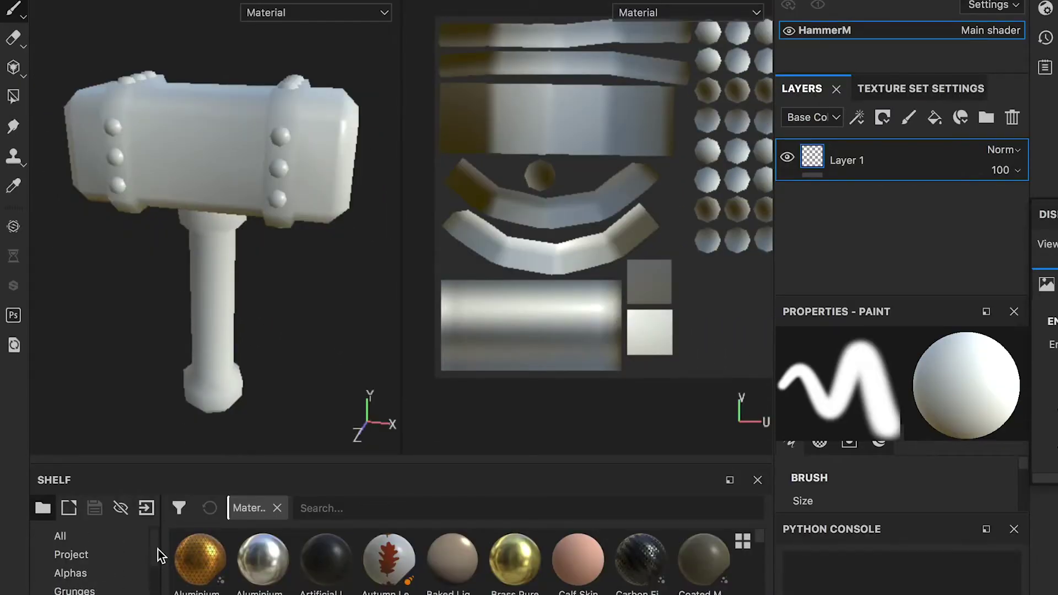
{"action": "scroll", "coordinate": [156, 557], "scroll_direction": "down", "scroll_amount": 3}
{"action": "left_click", "coordinate": [80, 578]}
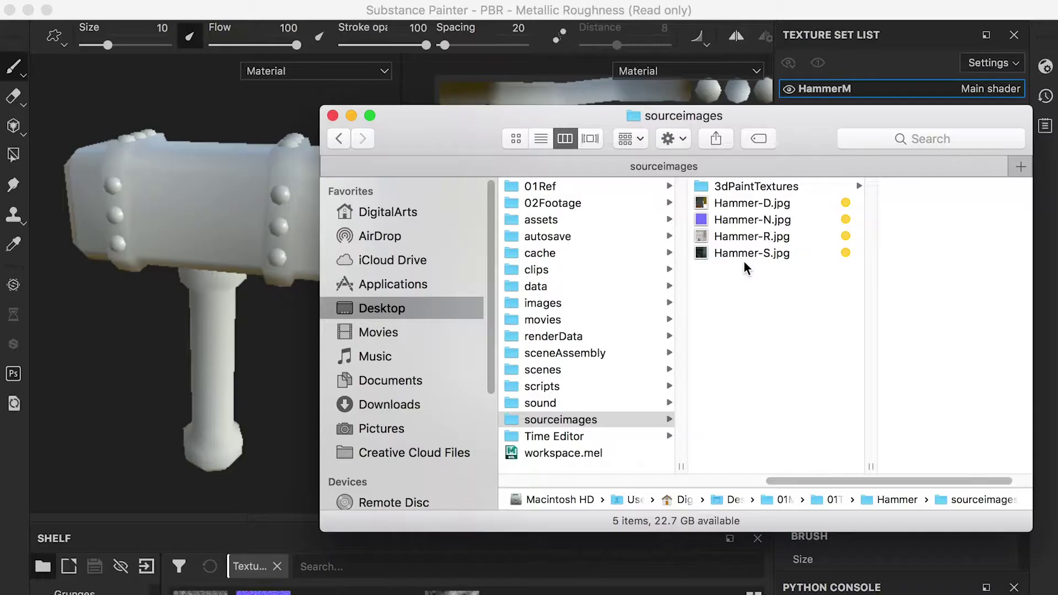
{"action": "left_click_drag", "start_coordinate": [745, 267], "coordinate": [661, 557]}
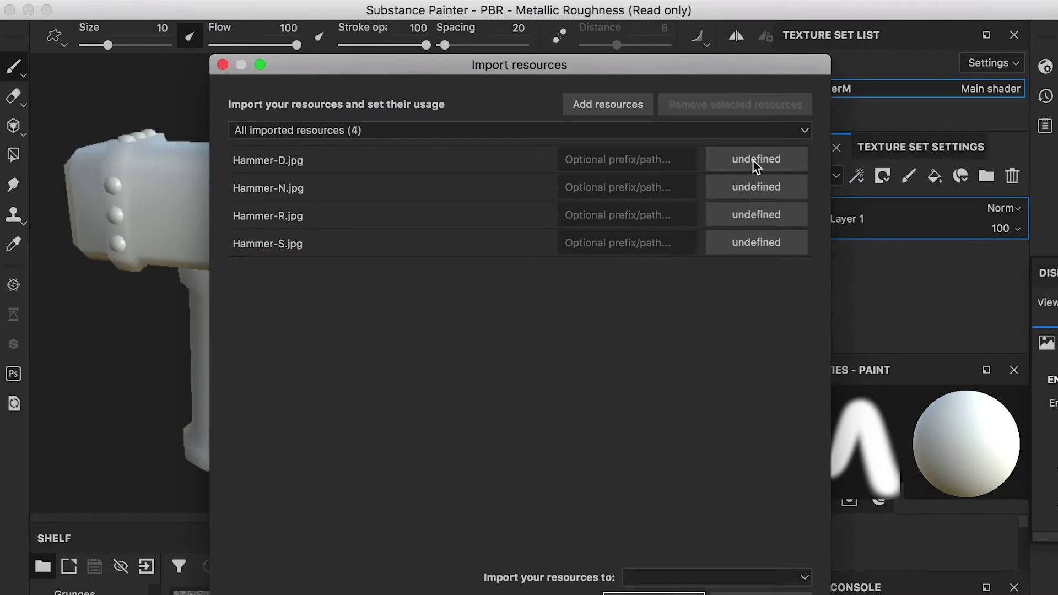
Set the usage of all four hammer images to texture and import them into the current session.
{"action": "left_click", "coordinate": [755, 160]}
{"action": "left_click", "coordinate": [789, 223]}
{"action": "left_click", "coordinate": [755, 188]}
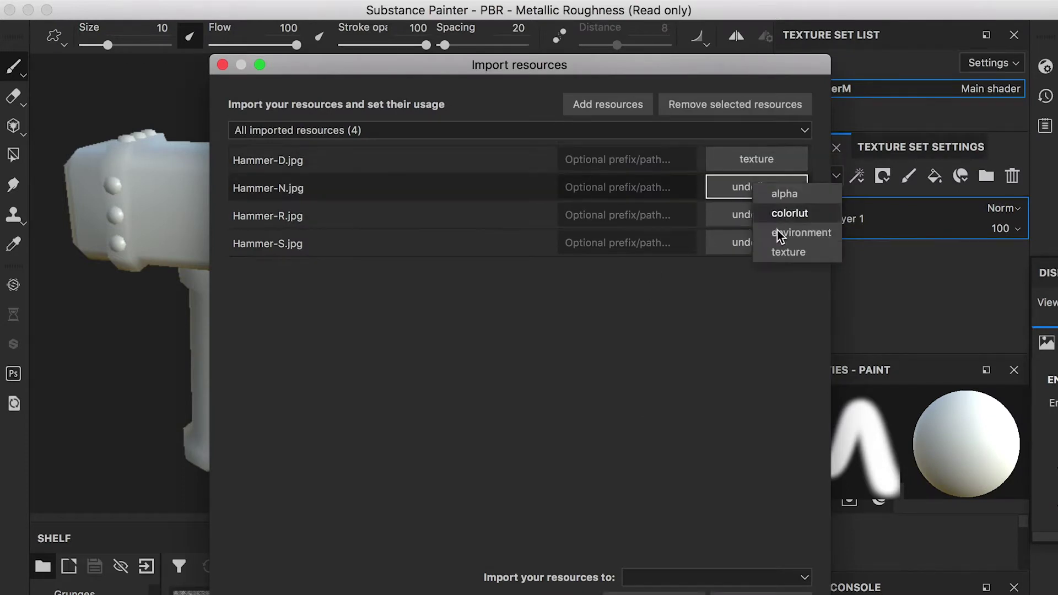
{"action": "left_click", "coordinate": [787, 252]}
{"action": "left_click", "coordinate": [756, 216]}
{"action": "left_click", "coordinate": [782, 277]}
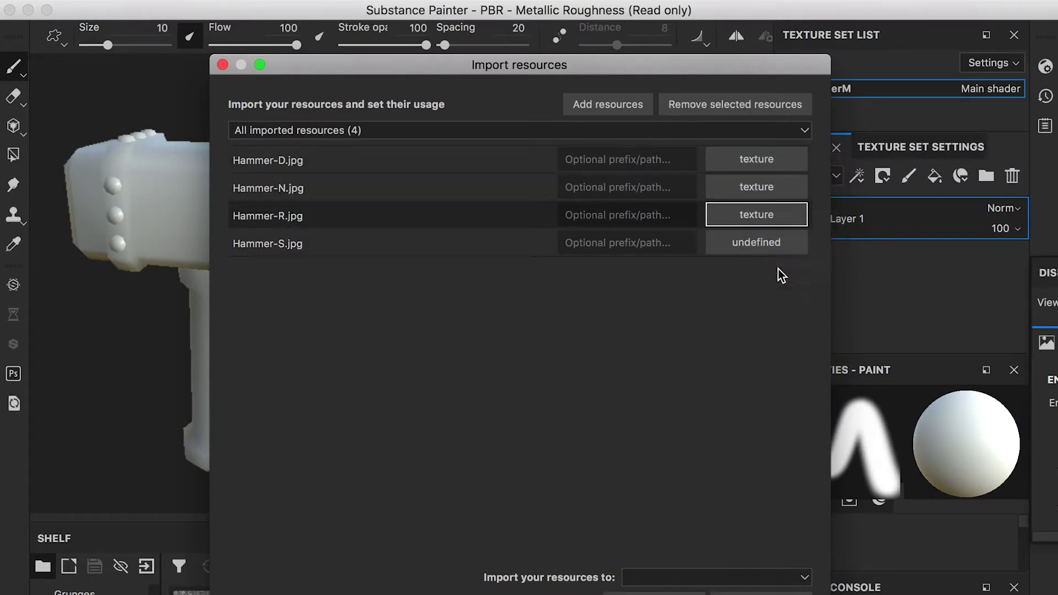
{"action": "left_click", "coordinate": [756, 243]}
{"action": "left_click", "coordinate": [782, 313]}
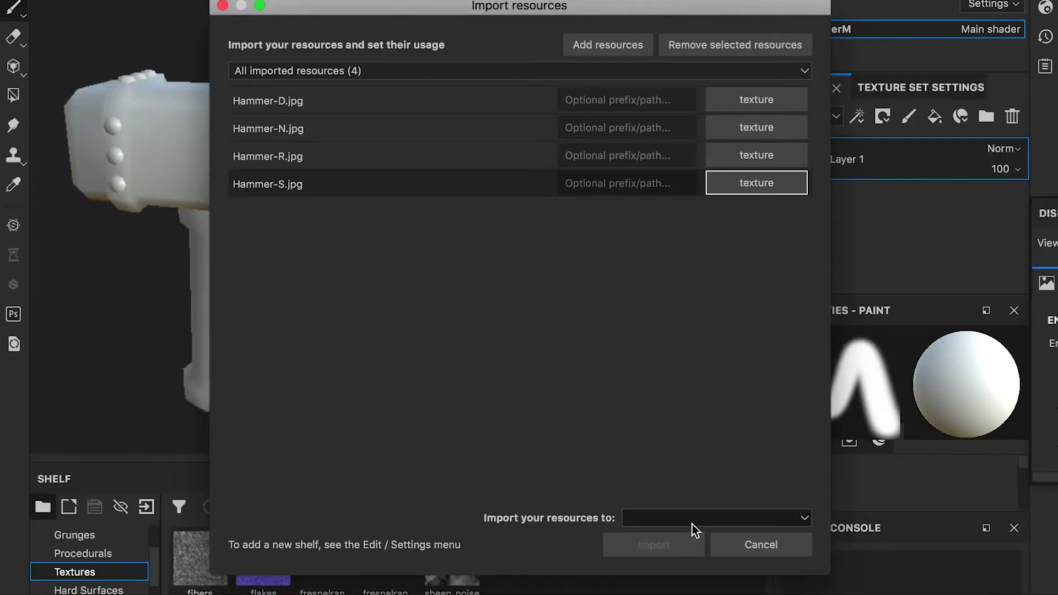
{"action": "left_click", "coordinate": [690, 579]}
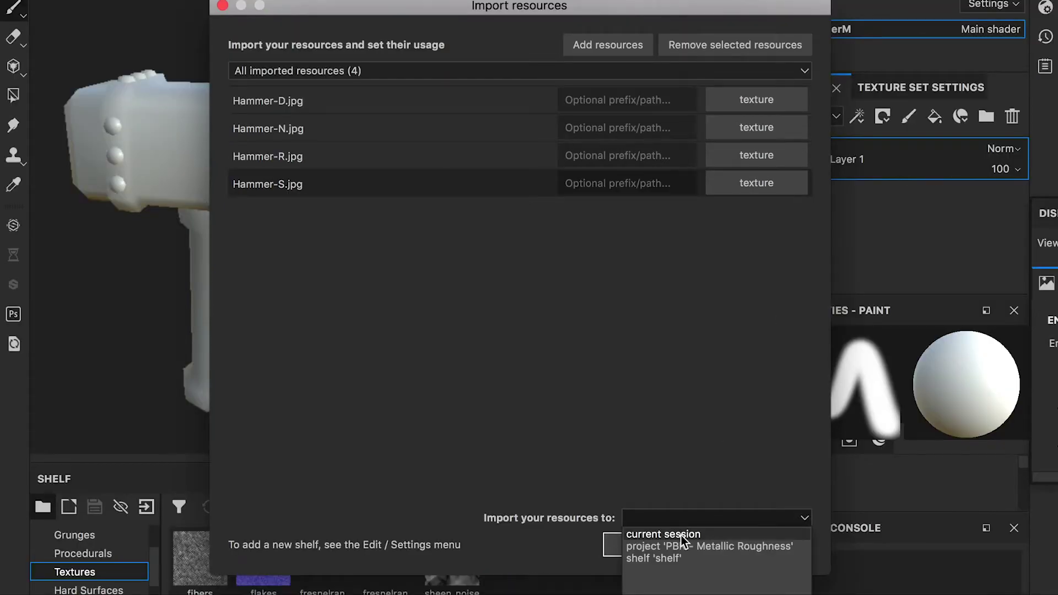
{"action": "left_click", "coordinate": [682, 535]}
{"action": "left_click", "coordinate": [668, 548]}
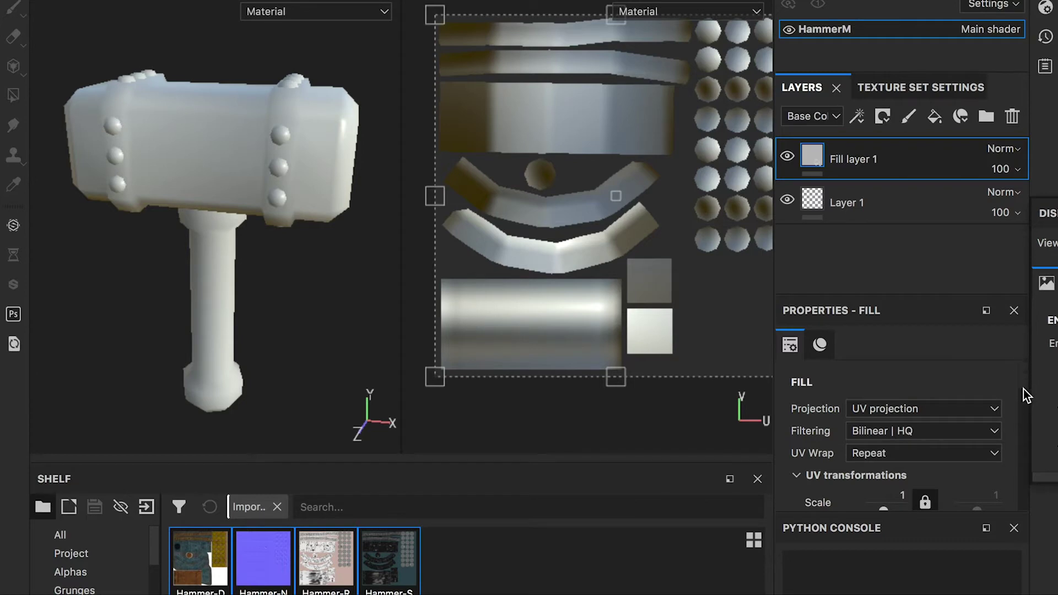
Assign the Hammer-D texture to the Base Color channel of Fill layer 1.
{"action": "left_click_drag", "start_coordinate": [1026, 396], "coordinate": [1022, 430]}
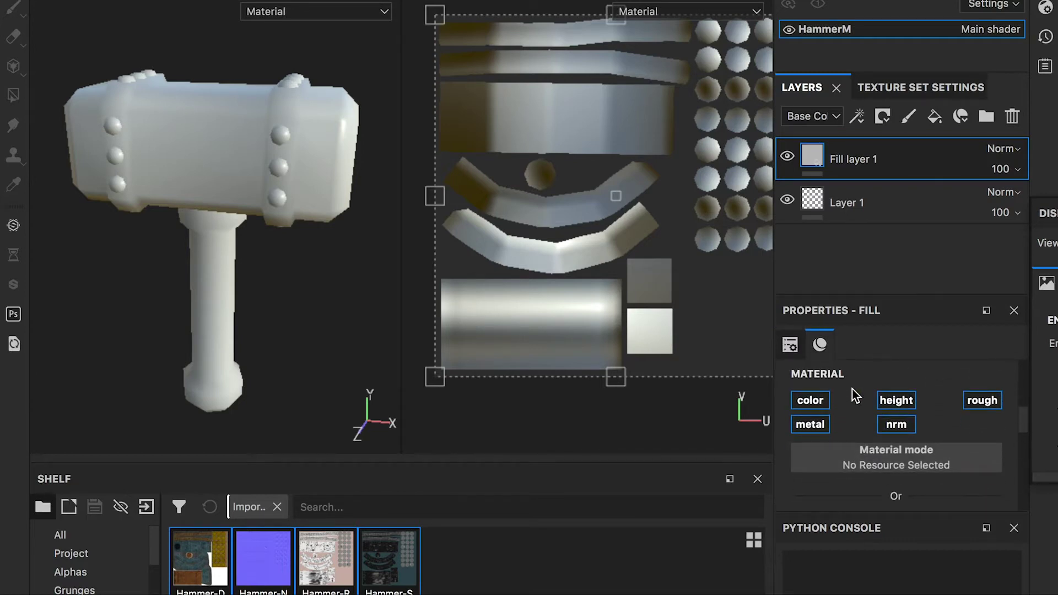
{"action": "left_click_drag", "start_coordinate": [1026, 426], "coordinate": [1027, 445]}
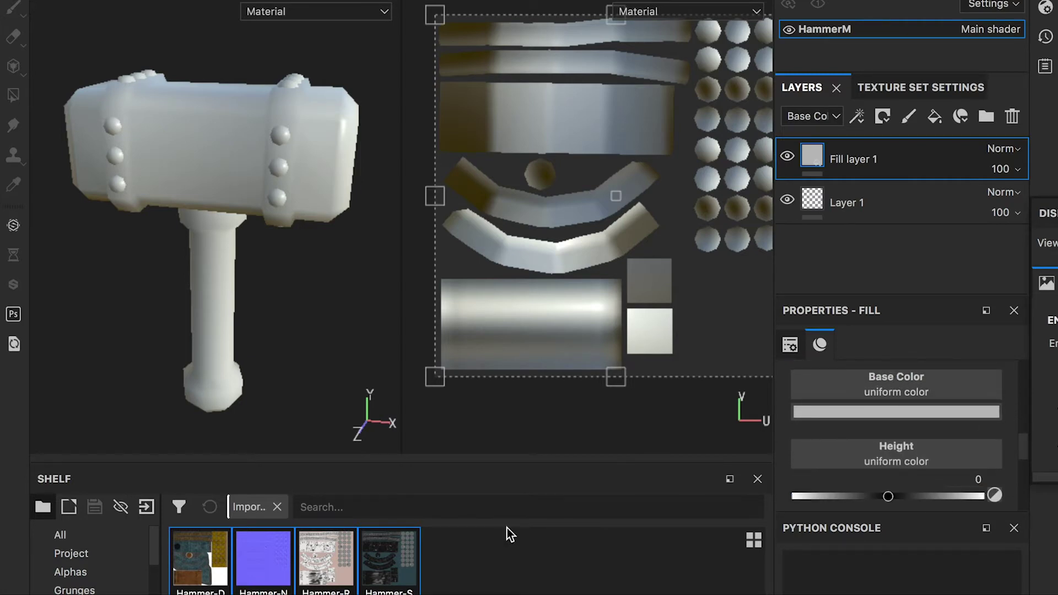
{"action": "left_click", "coordinate": [204, 561]}
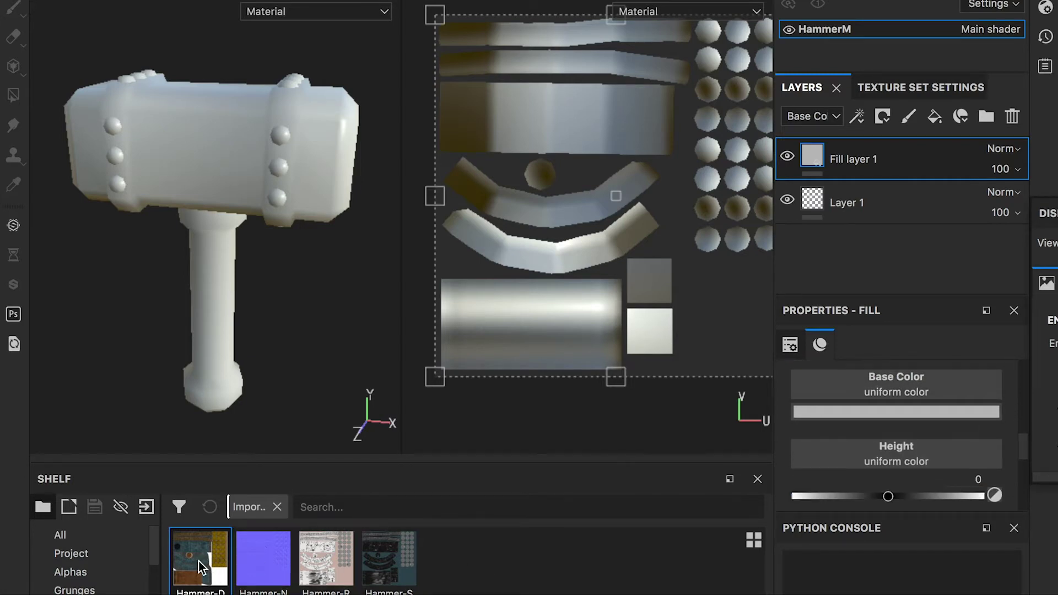
{"action": "left_click_drag", "start_coordinate": [198, 561], "coordinate": [868, 393]}
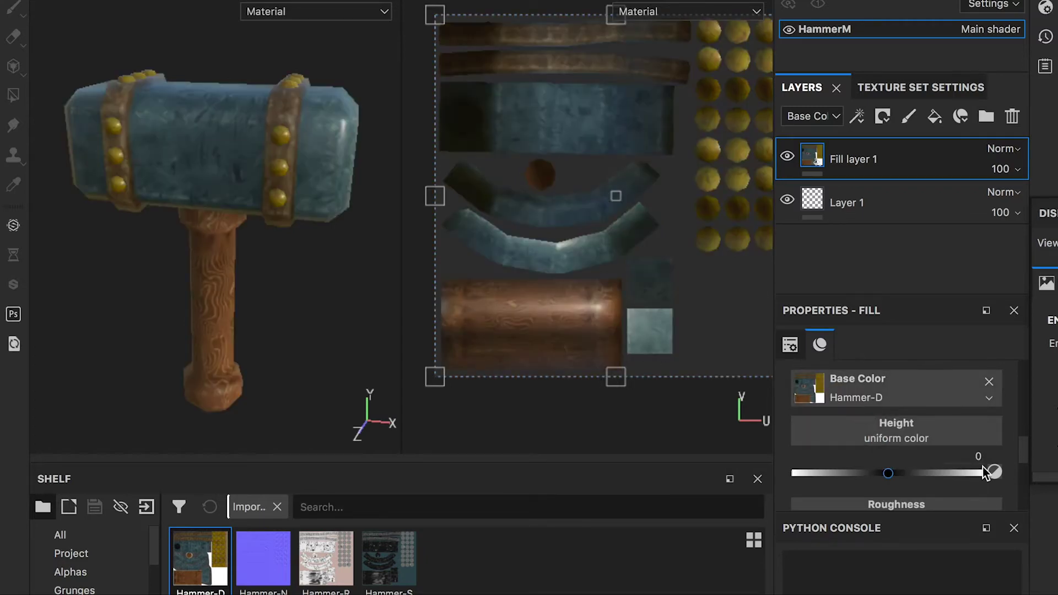
Assign Hammer-R to the Roughness channel and Hammer-N to the Normal channel of Fill layer 1.
{"action": "left_click_drag", "start_coordinate": [1025, 444], "coordinate": [1029, 470]}
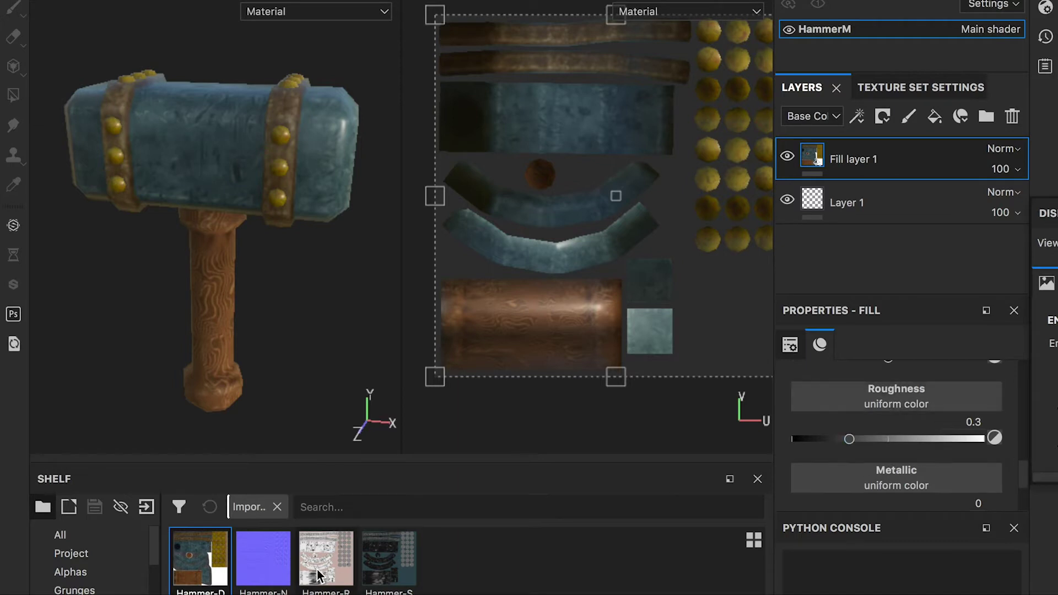
{"action": "left_click_drag", "start_coordinate": [325, 558], "coordinate": [844, 406]}
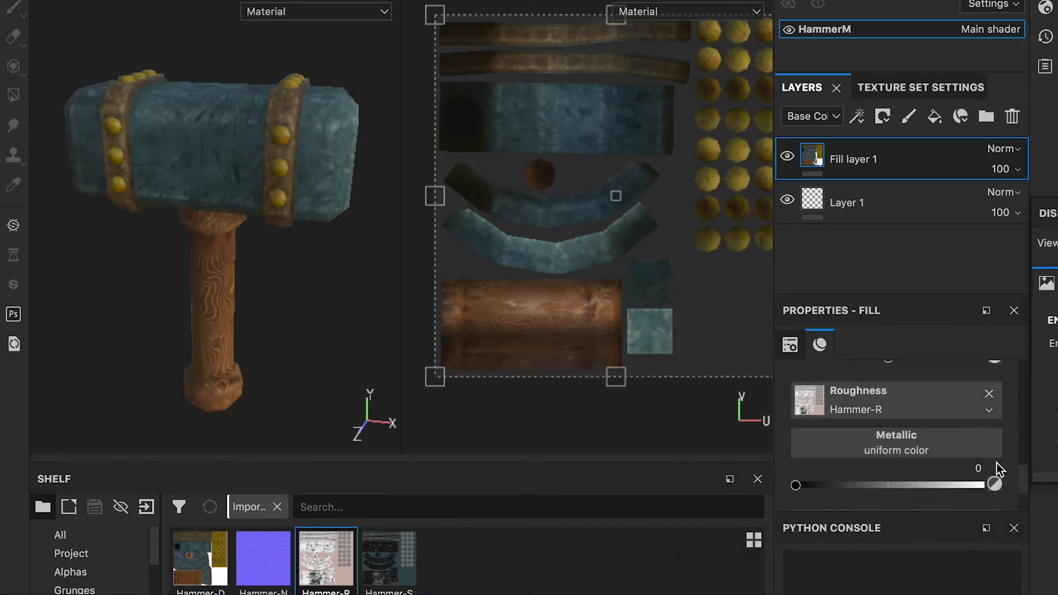
{"action": "left_click_drag", "start_coordinate": [1029, 480], "coordinate": [1026, 494]}
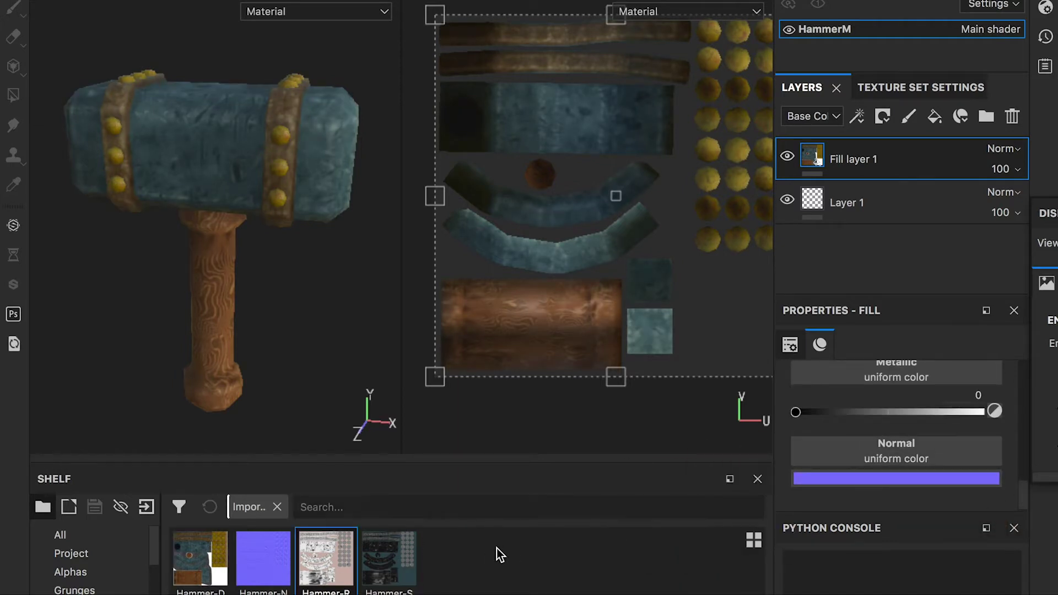
{"action": "left_click_drag", "start_coordinate": [256, 556], "coordinate": [888, 462]}
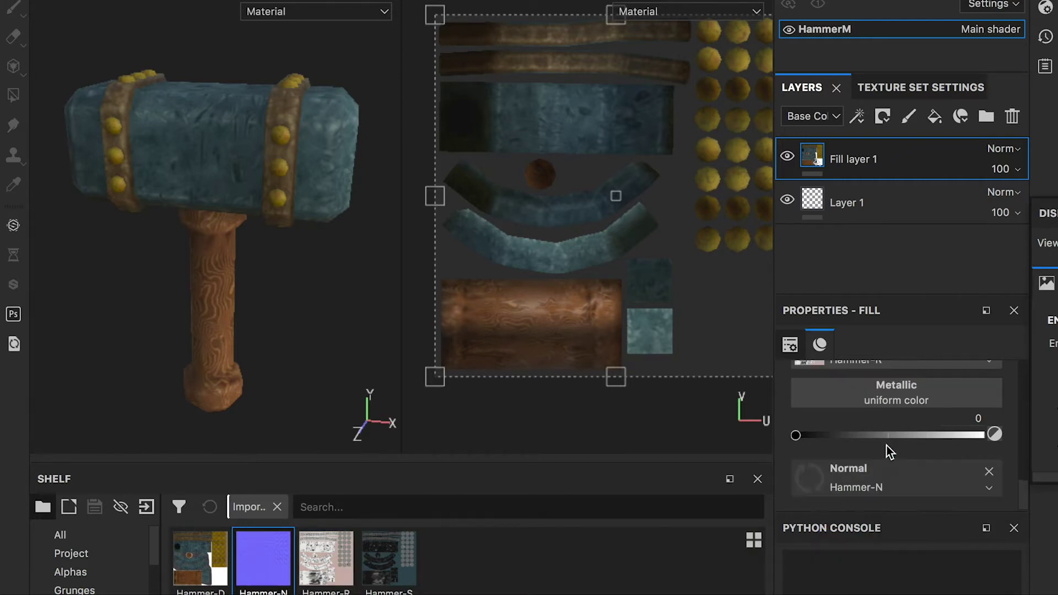
Rotate the environment lighting and examine the textured hammer's surface detail from several angles.
{"action": "mouse_move", "coordinate": [309, 211]}
{"action": "left_mouse_down", "text": "alt"}
{"action": "mouse_move", "coordinate": [243, 248]}
{"action": "mouse_move", "coordinate": [237, 170]}
{"action": "mouse_move", "coordinate": [354, 161]}
{"action": "mouse_move", "coordinate": [267, 208]}
{"action": "mouse_move", "coordinate": [297, 198]}
{"action": "left_mouse_up", "text": "alt"}
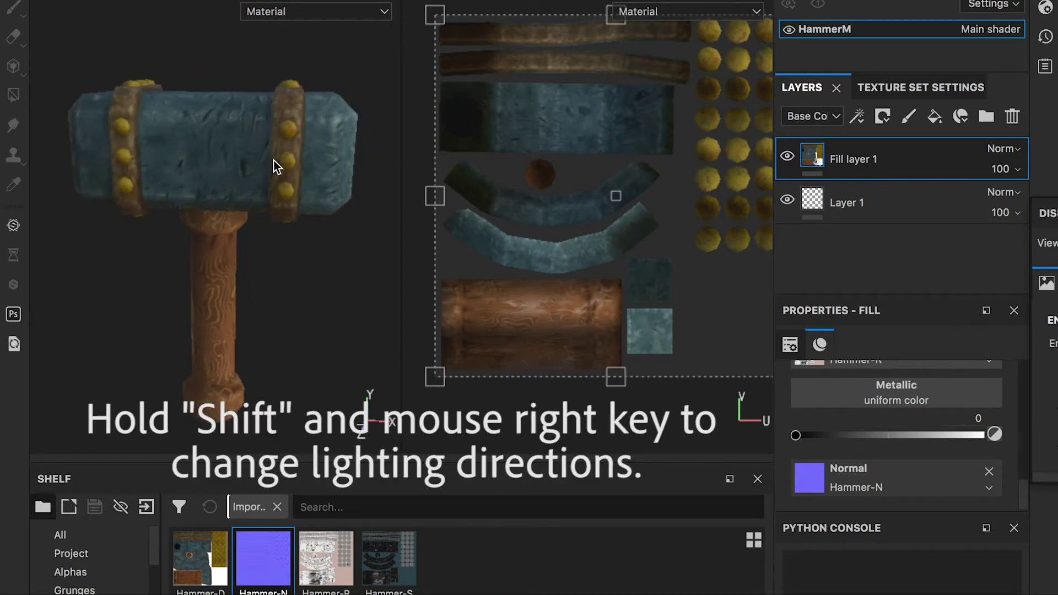
{"action": "right_click_drag", "start_coordinate": [276, 166], "coordinate": [257, 183], "text": "shift"}
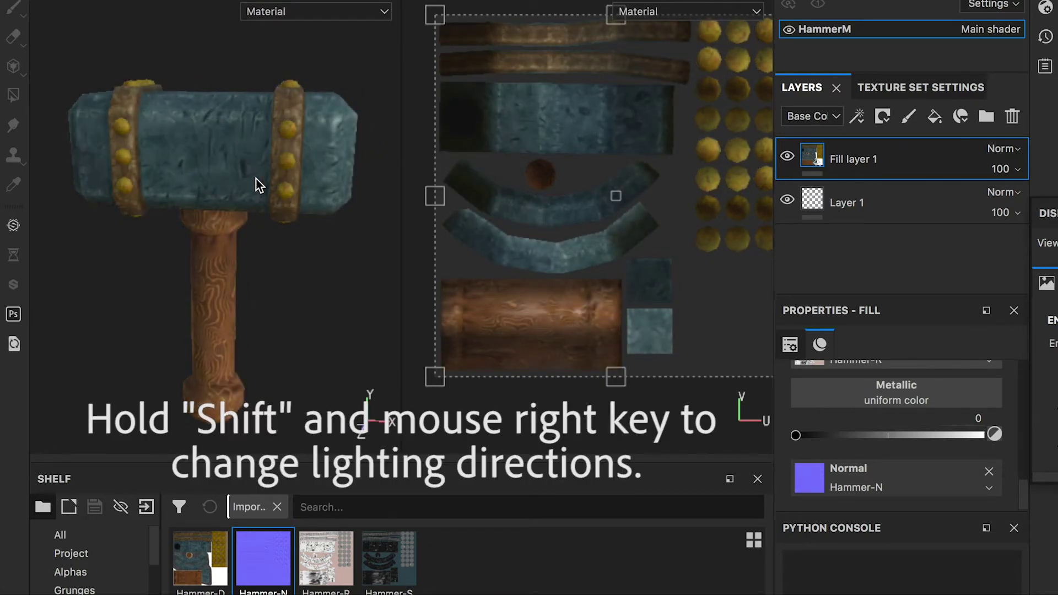
{"action": "left_click_drag", "start_coordinate": [301, 197], "coordinate": [288, 204], "text": "alt"}
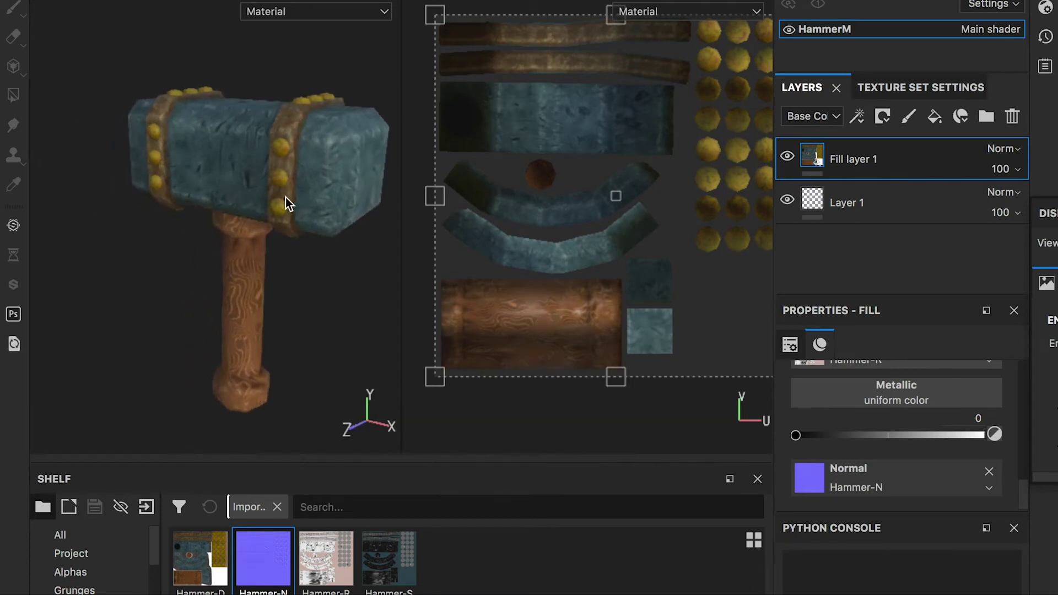
{"action": "key", "text": "shift"}
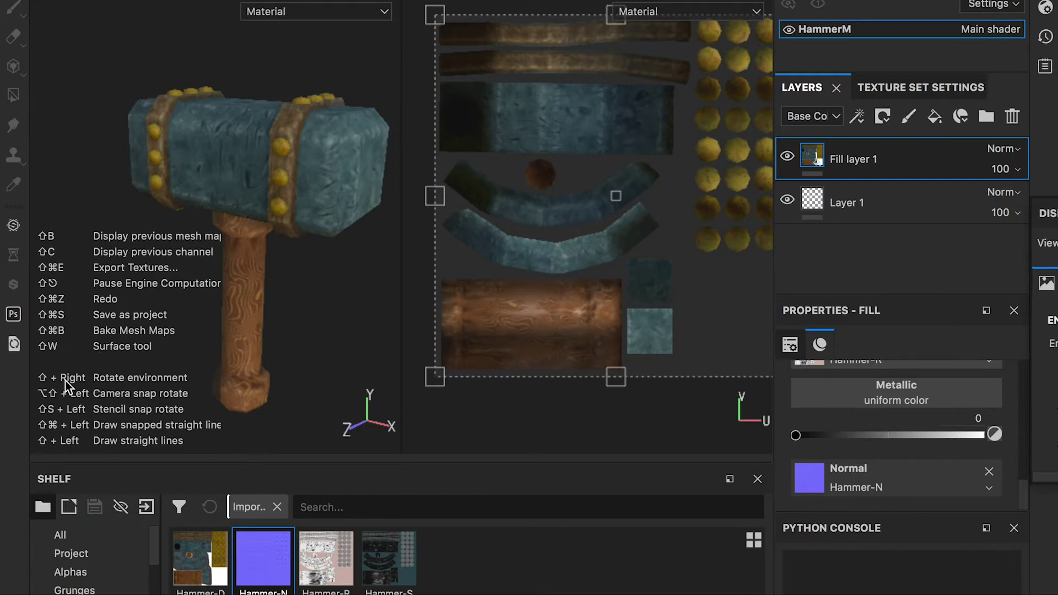
{"action": "right_click_drag", "start_coordinate": [282, 157], "coordinate": [323, 196], "text": "shift"}
{"action": "left_click_drag", "start_coordinate": [342, 186], "coordinate": [218, 171], "text": "alt"}
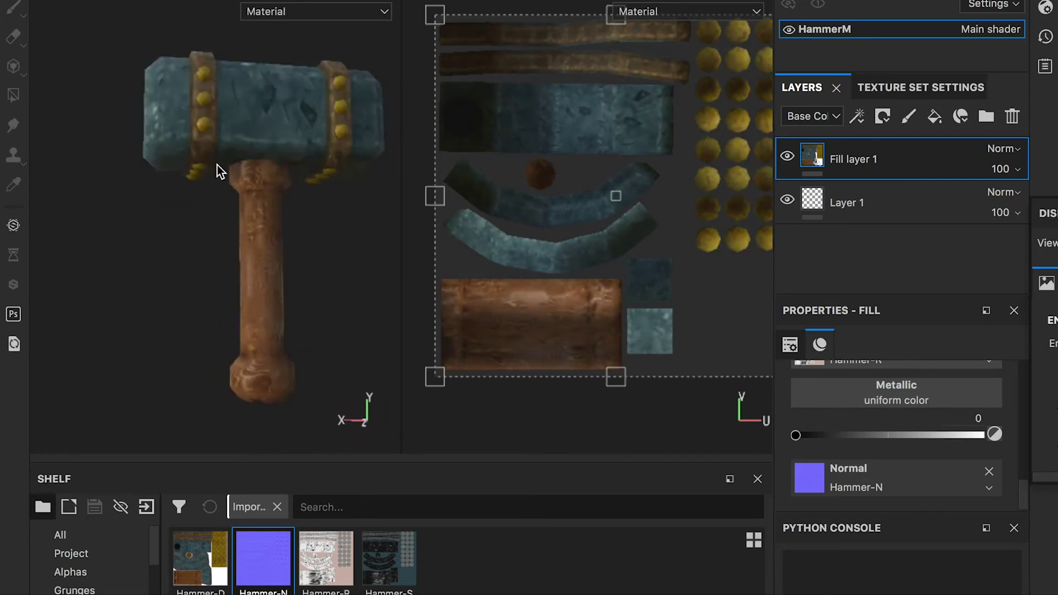
{"action": "right_click_drag", "start_coordinate": [217, 171], "coordinate": [244, 257], "text": "alt"}
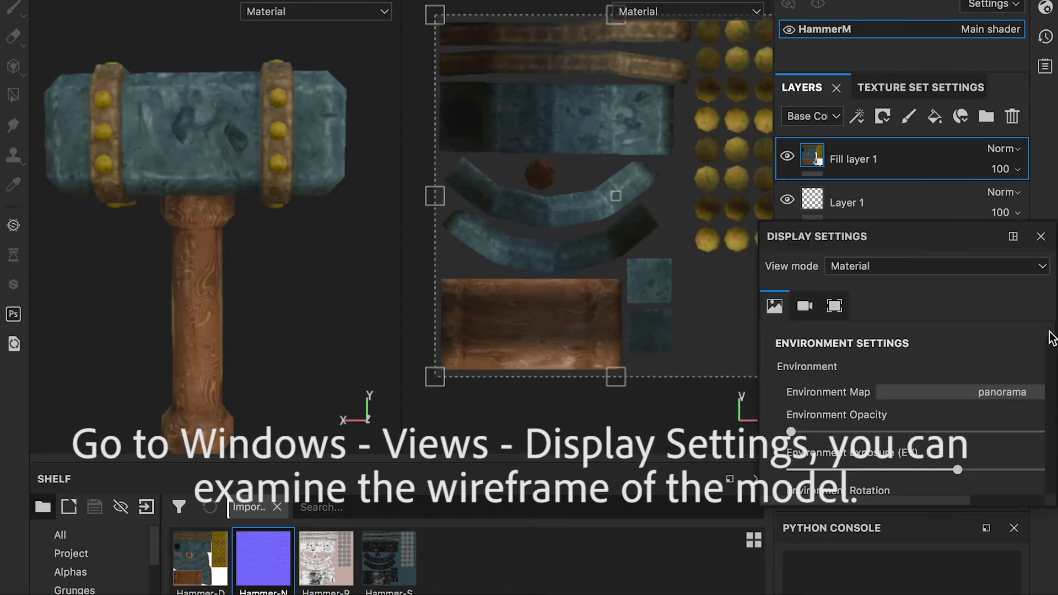
Show the mesh wireframe over the hammer and examine its topology with the textures applied.
{"action": "left_click_drag", "start_coordinate": [1051, 341], "coordinate": [1043, 476]}
{"action": "left_click", "coordinate": [801, 355]}
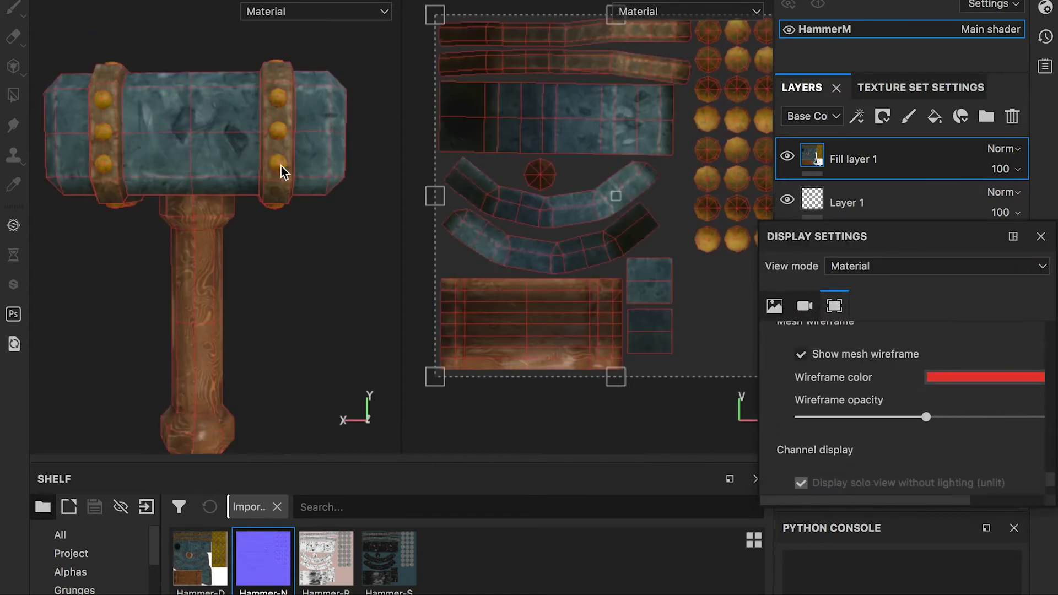
{"action": "right_click_drag", "start_coordinate": [274, 176], "coordinate": [160, 184], "text": "shift"}
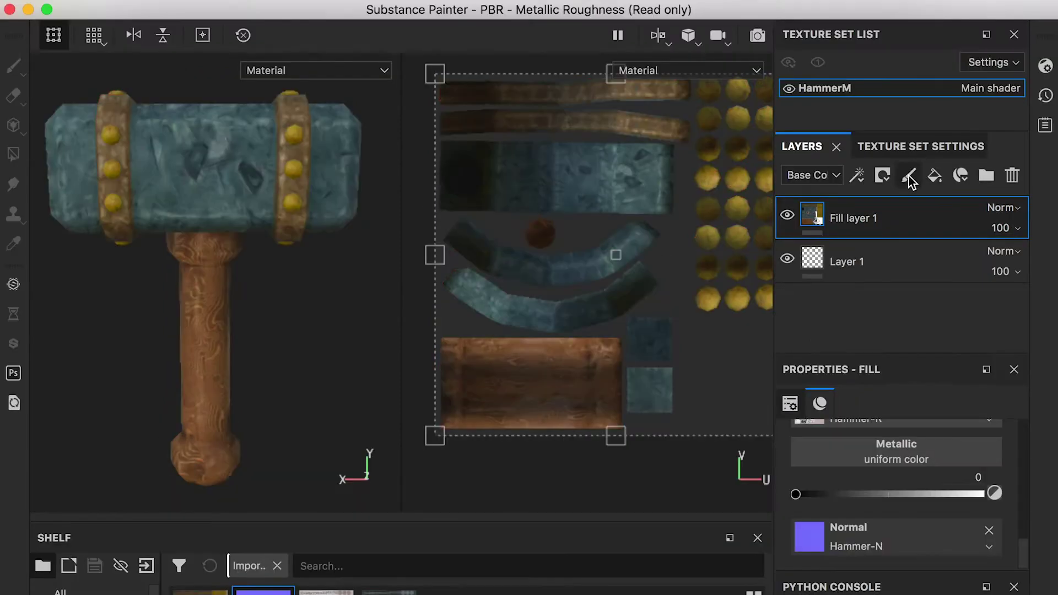
Render the hammer with Iray and frame the whole model in the render view.
{"action": "left_click", "coordinate": [755, 35]}
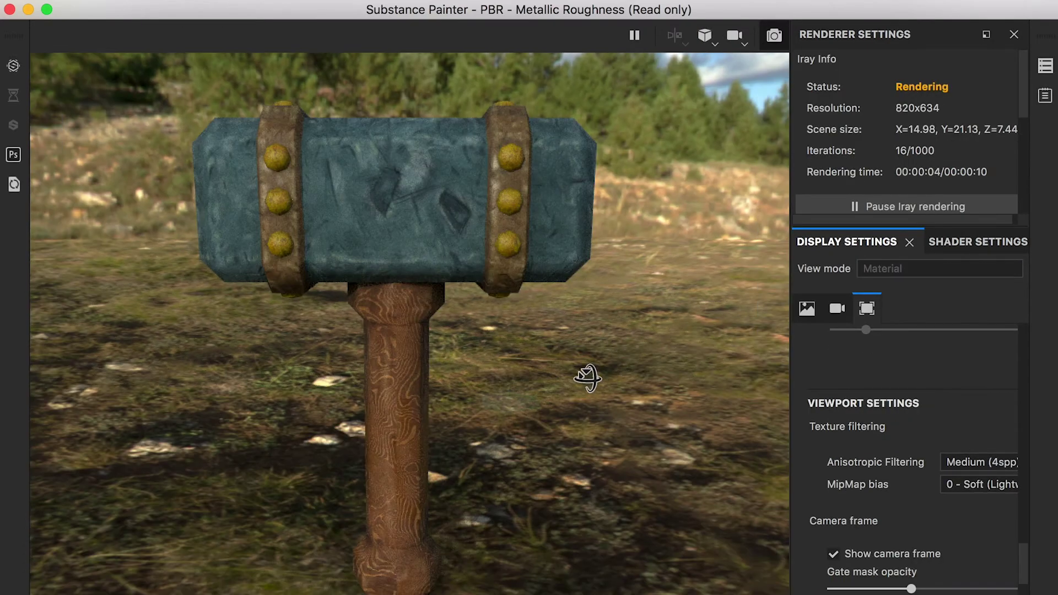
{"action": "left_click_drag", "start_coordinate": [589, 378], "coordinate": [577, 382], "text": "alt"}
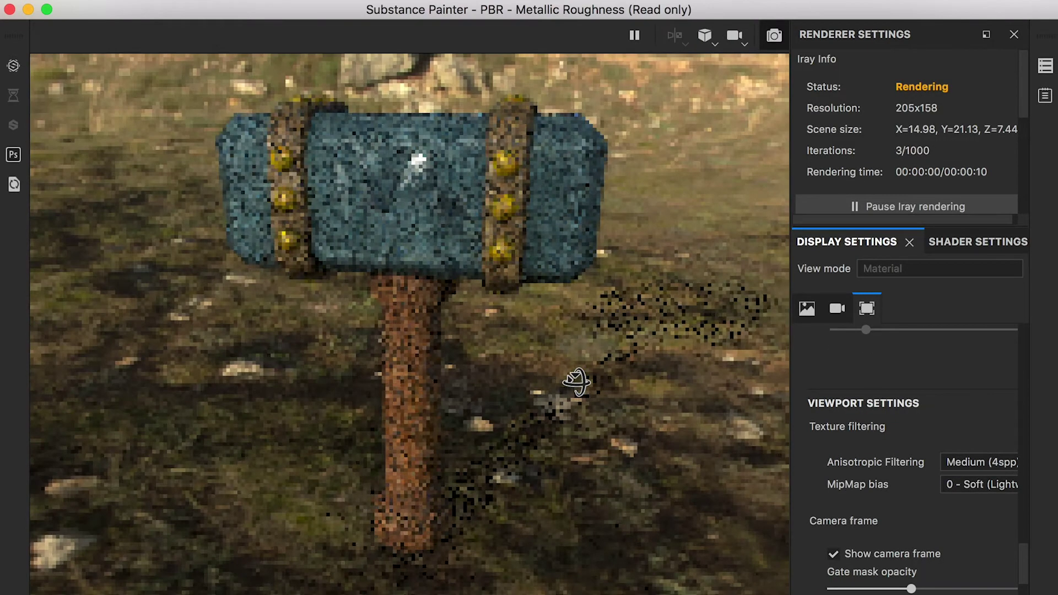
{"action": "right_click_drag", "start_coordinate": [617, 372], "coordinate": [489, 348], "text": "alt"}
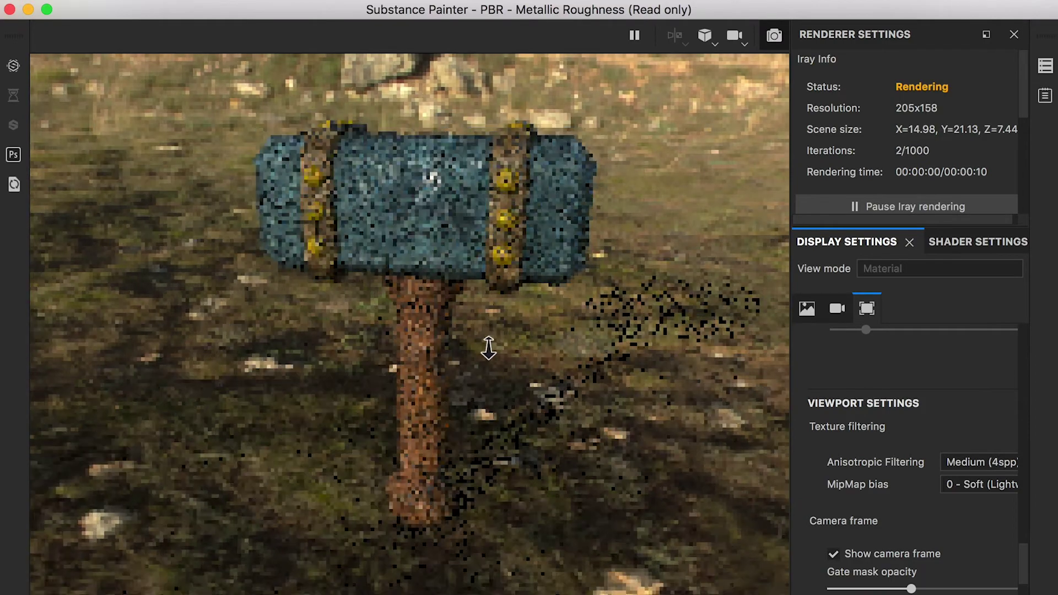
{"action": "mouse_move", "coordinate": [489, 348]}
{"action": "left_mouse_down", "text": "alt"}
{"action": "mouse_move", "coordinate": [466, 350]}
{"action": "mouse_move", "coordinate": [482, 343]}
{"action": "left_mouse_up", "text": "alt"}
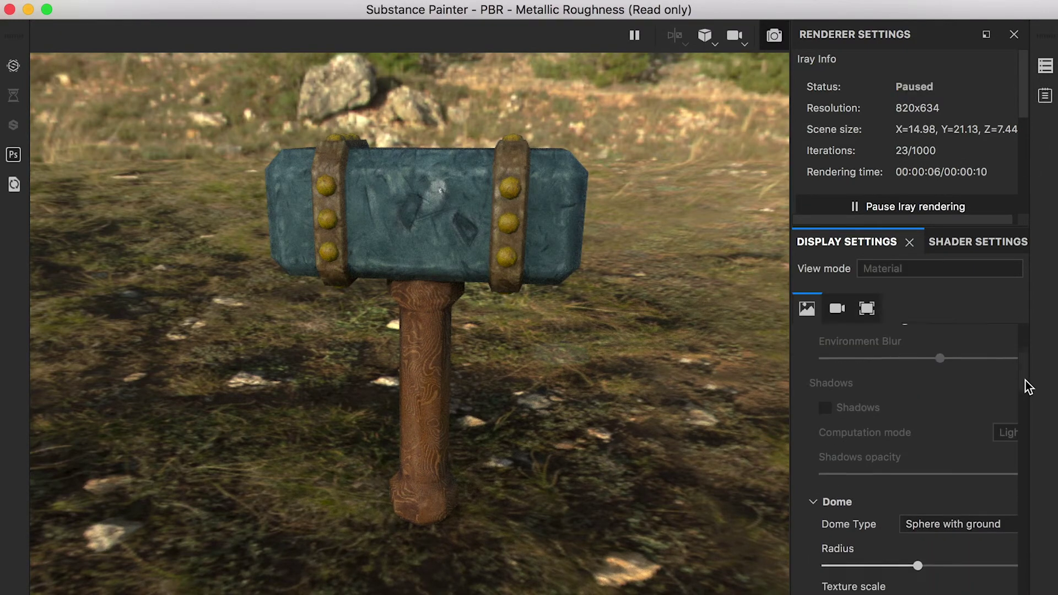
Enable Clear color in the environment display settings and turn the rendered hammer to a three-quarter view.
{"action": "left_click_drag", "start_coordinate": [1023, 379], "coordinate": [1024, 411]}
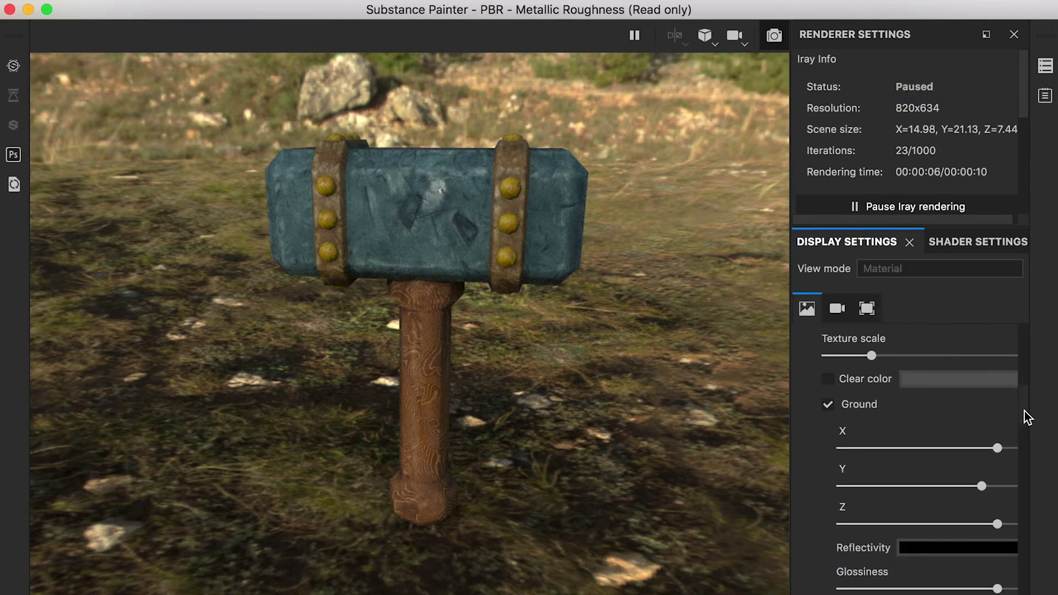
{"action": "left_click", "coordinate": [831, 381]}
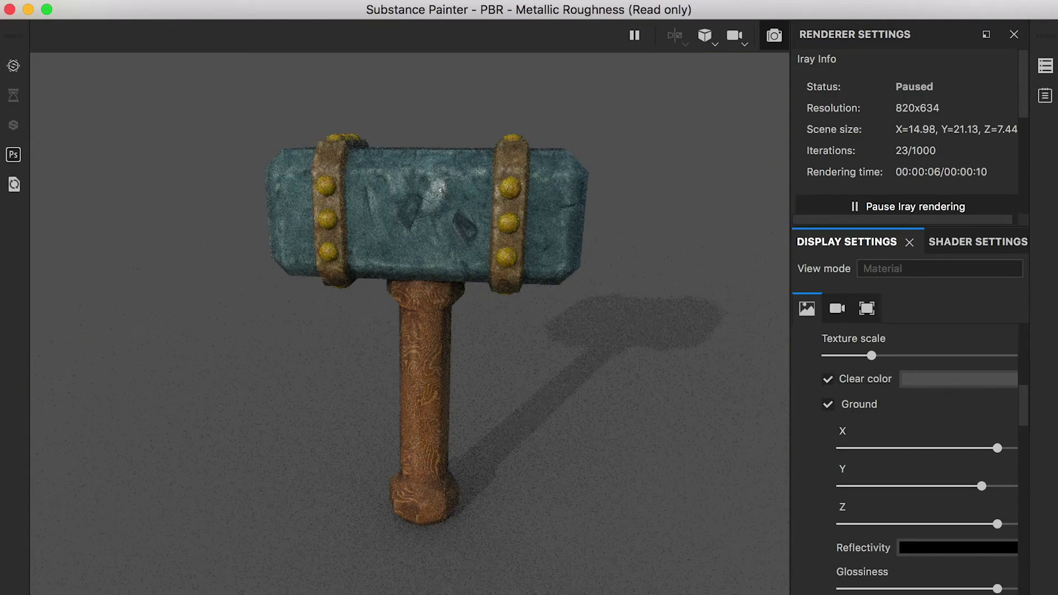
{"action": "left_click_drag", "start_coordinate": [682, 255], "coordinate": [710, 249], "text": "alt"}
{"action": "scroll", "coordinate": [1021, 134], "scroll_direction": "down", "scroll_amount": 5}
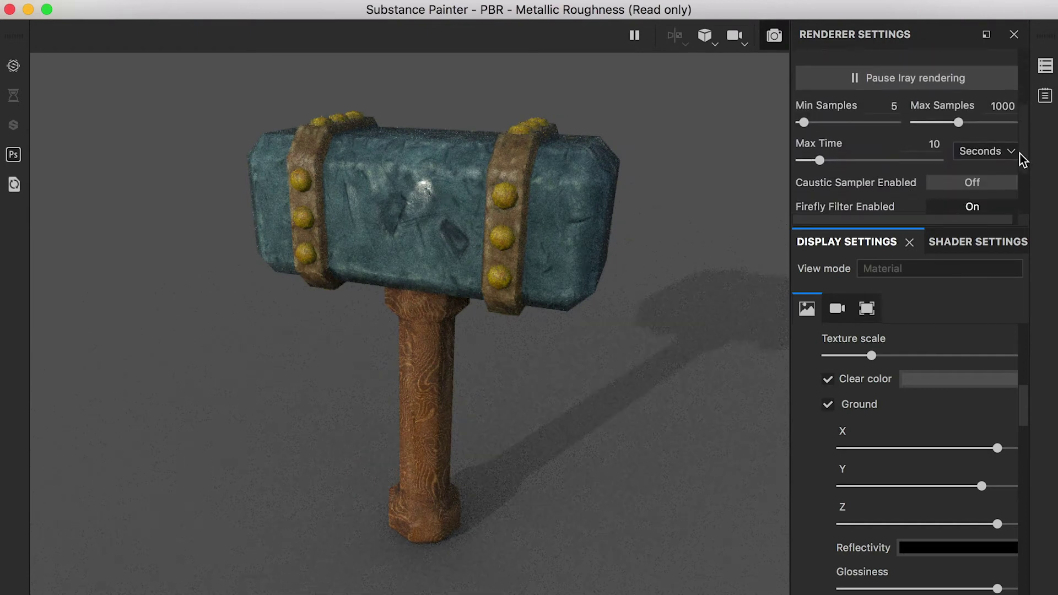
{"action": "scroll", "coordinate": [1023, 177], "scroll_direction": "down", "scroll_amount": 2}
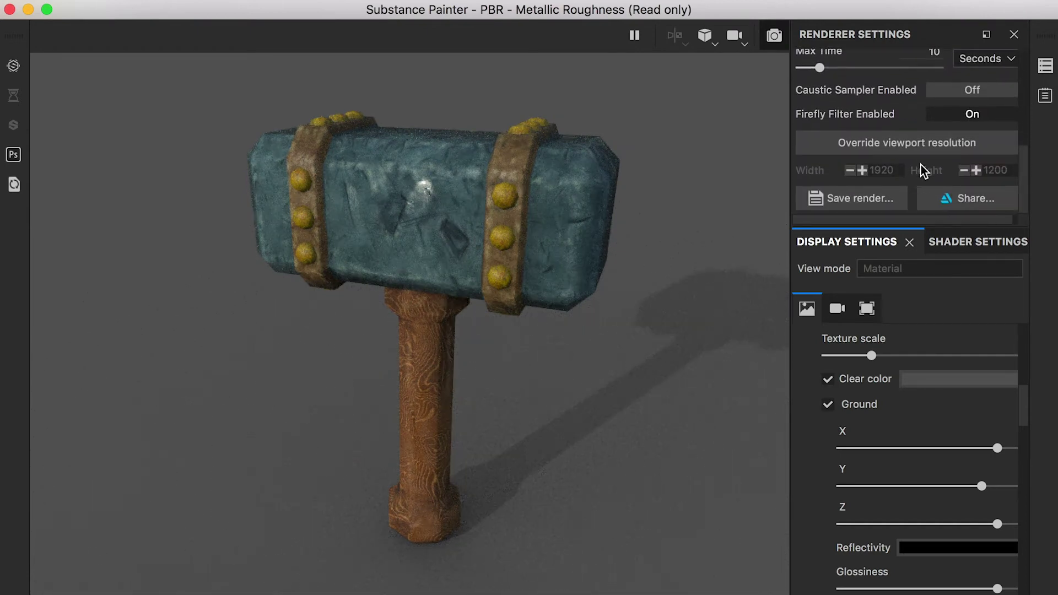
Override the viewport resolution with 1920 by 1080 for the render and reframe the hammer closer in the view.
{"action": "left_click", "coordinate": [899, 154]}
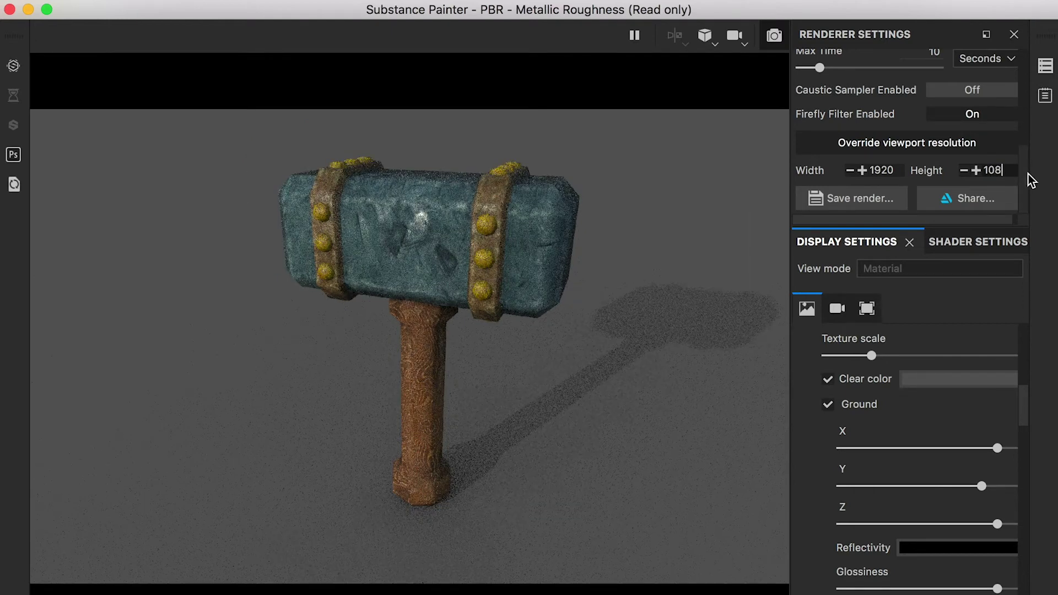
{"action": "key", "text": "Return"}
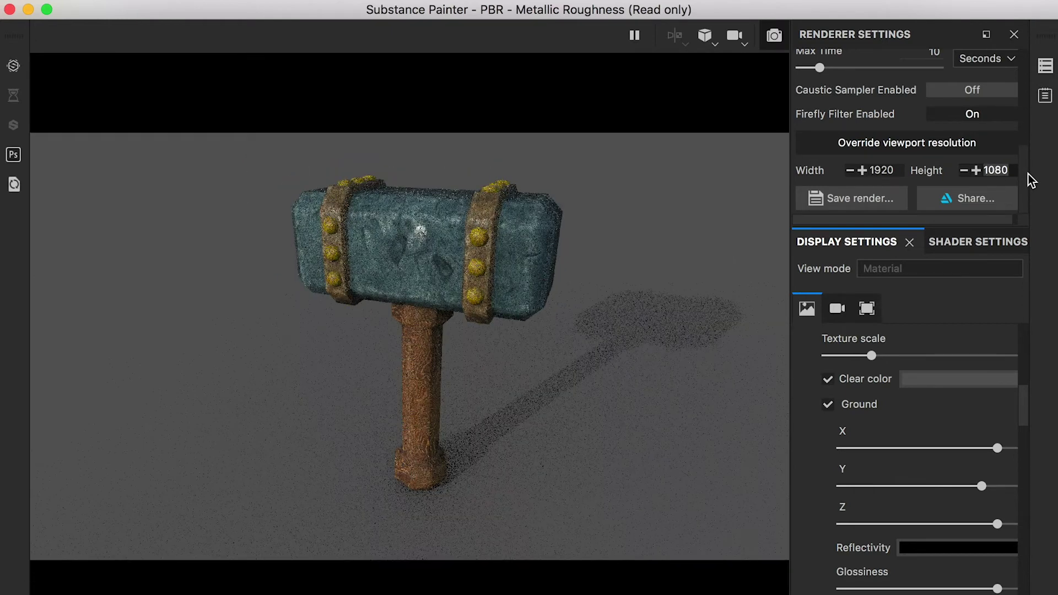
{"action": "left_click_drag", "start_coordinate": [610, 279], "coordinate": [513, 289], "text": "alt"}
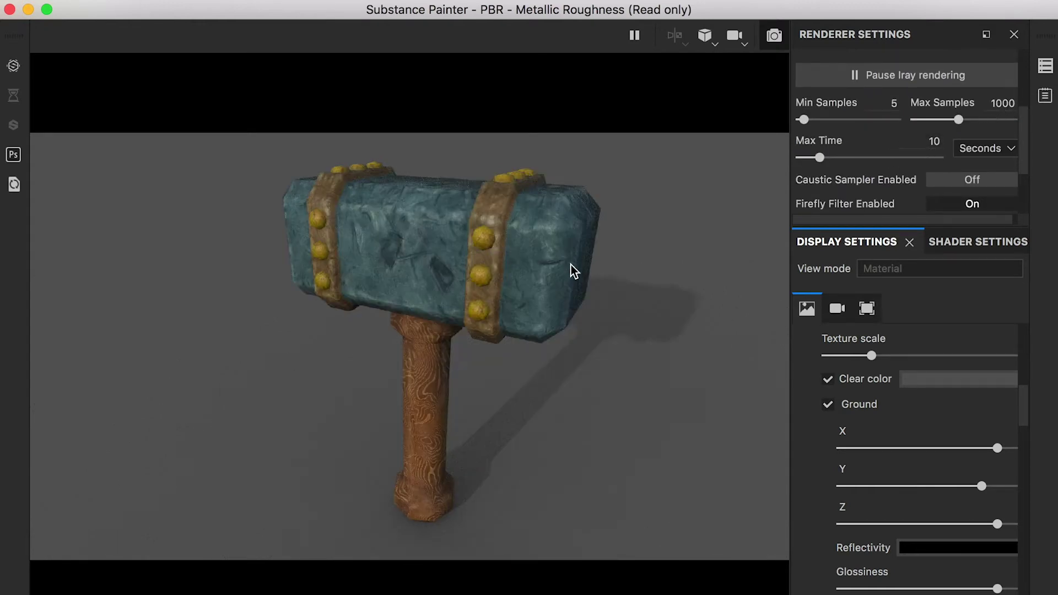
Save the render as a JPEG file named HammerRender01 in the Render folder.
{"action": "left_click_drag", "start_coordinate": [1028, 142], "coordinate": [1027, 194]}
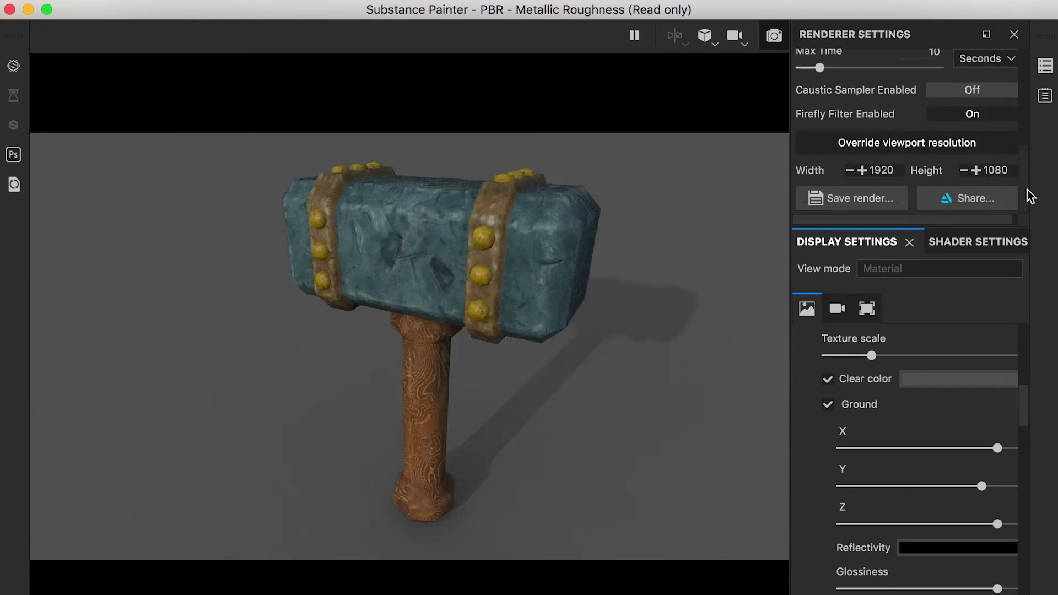
{"action": "left_click", "coordinate": [881, 205]}
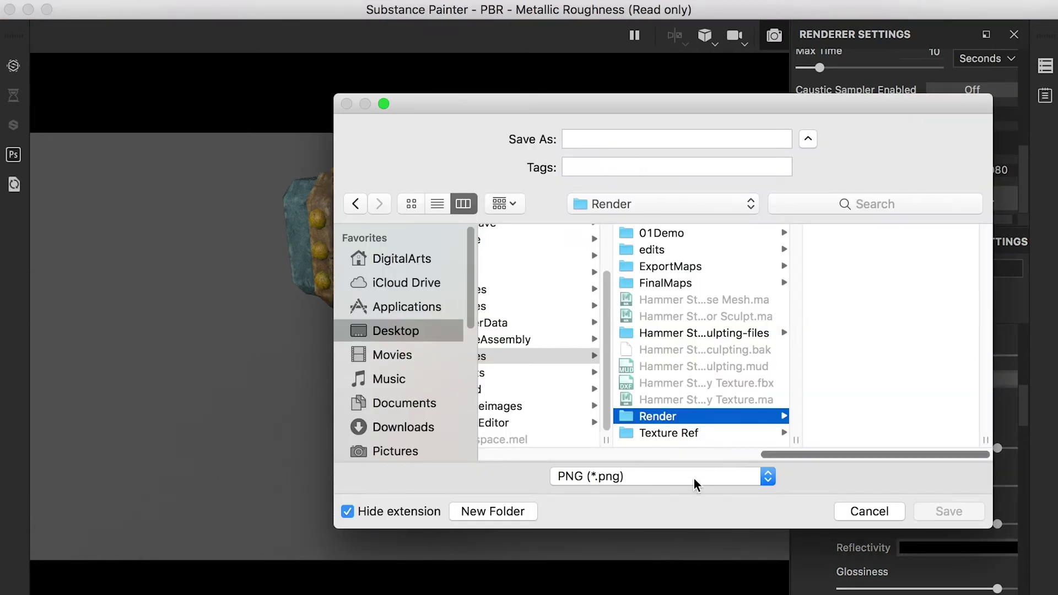
{"action": "left_click", "coordinate": [694, 477]}
{"action": "left_click", "coordinate": [625, 394]}
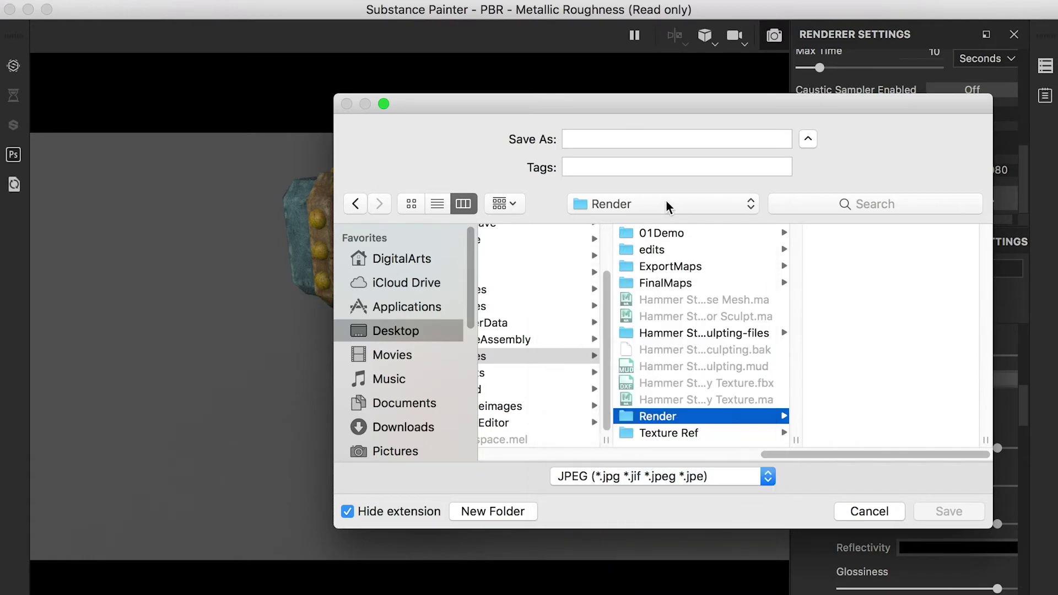
{"action": "left_click", "coordinate": [628, 140]}
{"action": "type", "text": "HammerRender01"}
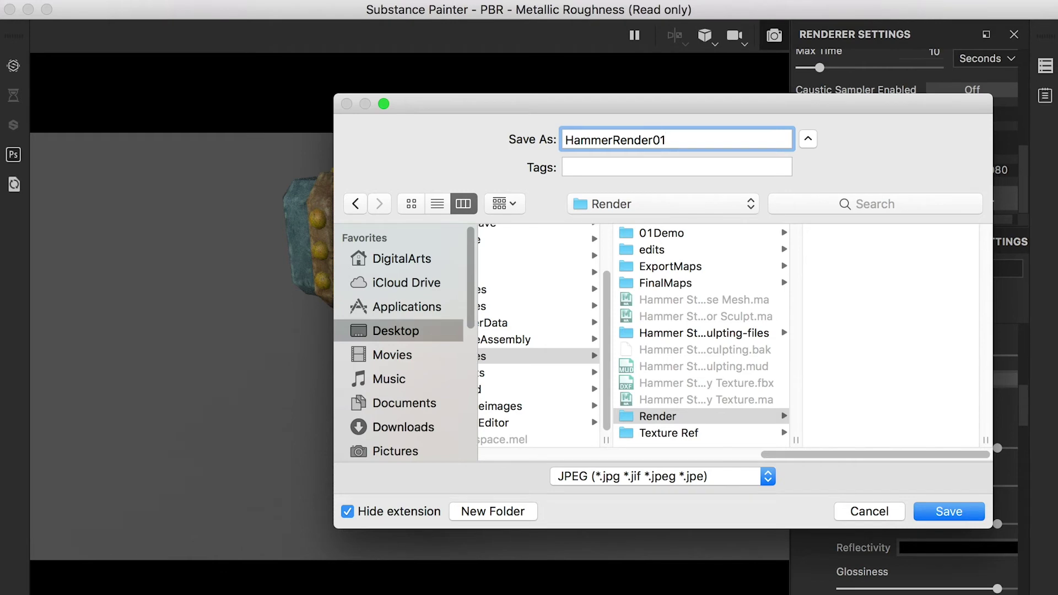
{"action": "key", "text": "Return"}
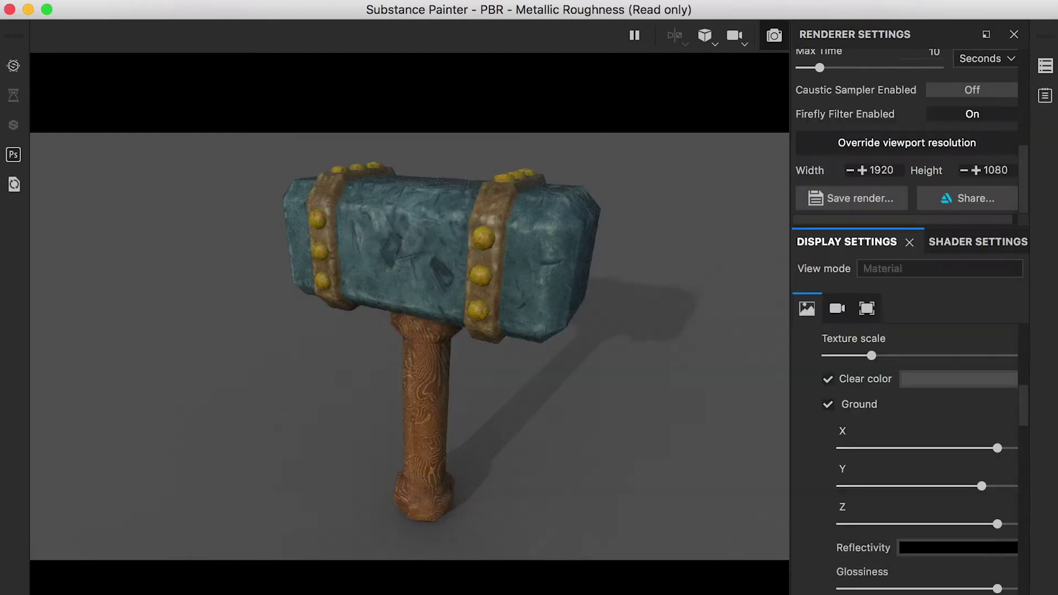
Save the same render as a PNG file named HammerRender01 in the Render folder.
{"action": "left_click", "coordinate": [852, 198]}
{"action": "left_click", "coordinate": [667, 477]}
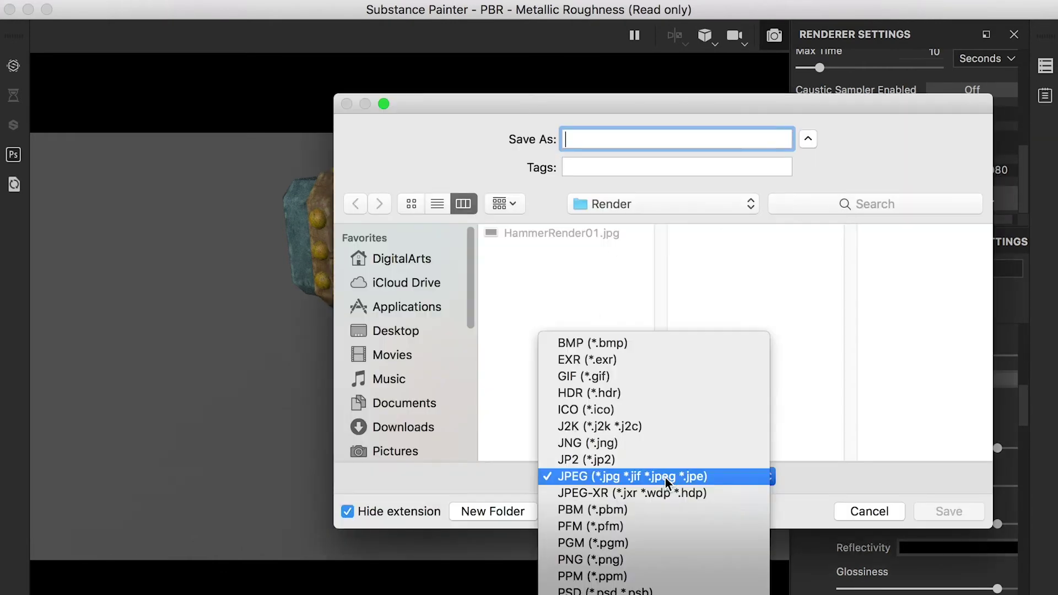
{"action": "left_click", "coordinate": [640, 560]}
{"action": "type", "text": "HammerRender"}
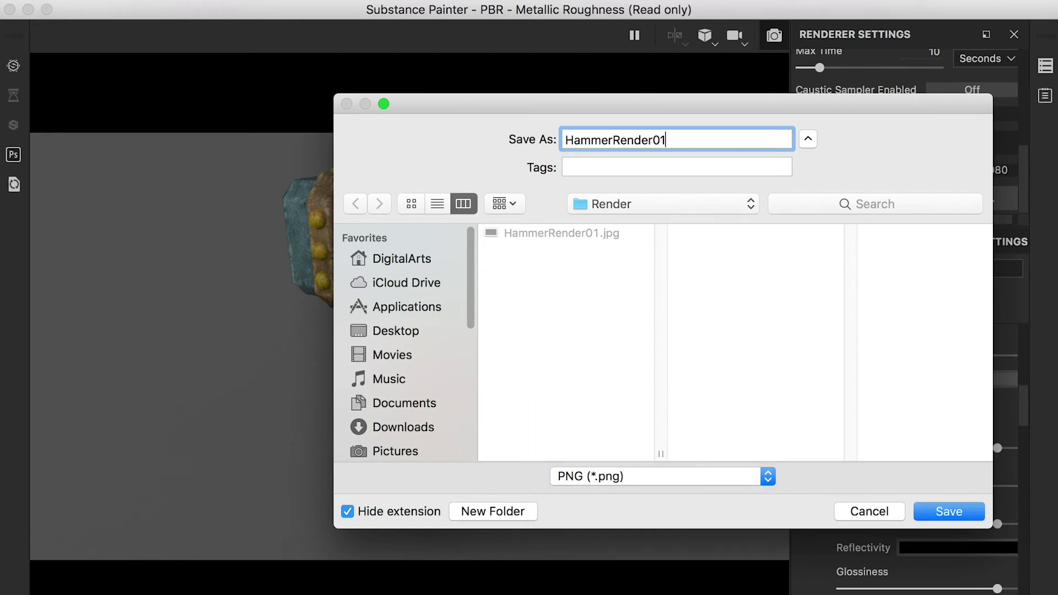
{"action": "type", "text": "01"}
{"action": "key", "text": "Return"}
Switch to Finder, open HammerRender01.jpg in Preview, and examine the hammer head's surface for grain up close.
{"action": "key", "text": "super+Tab"}
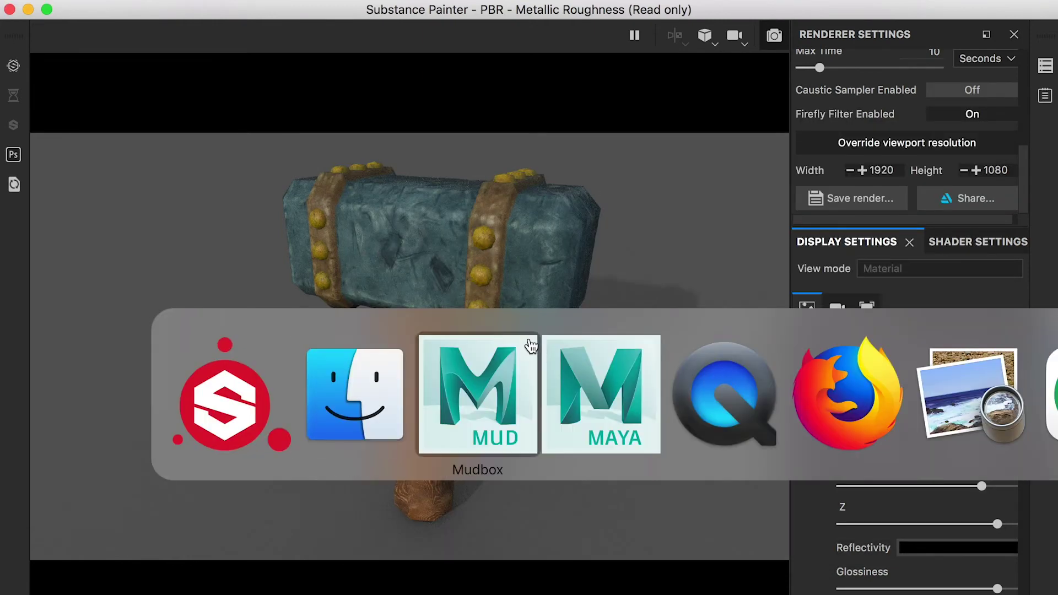
{"action": "left_click", "coordinate": [374, 379]}
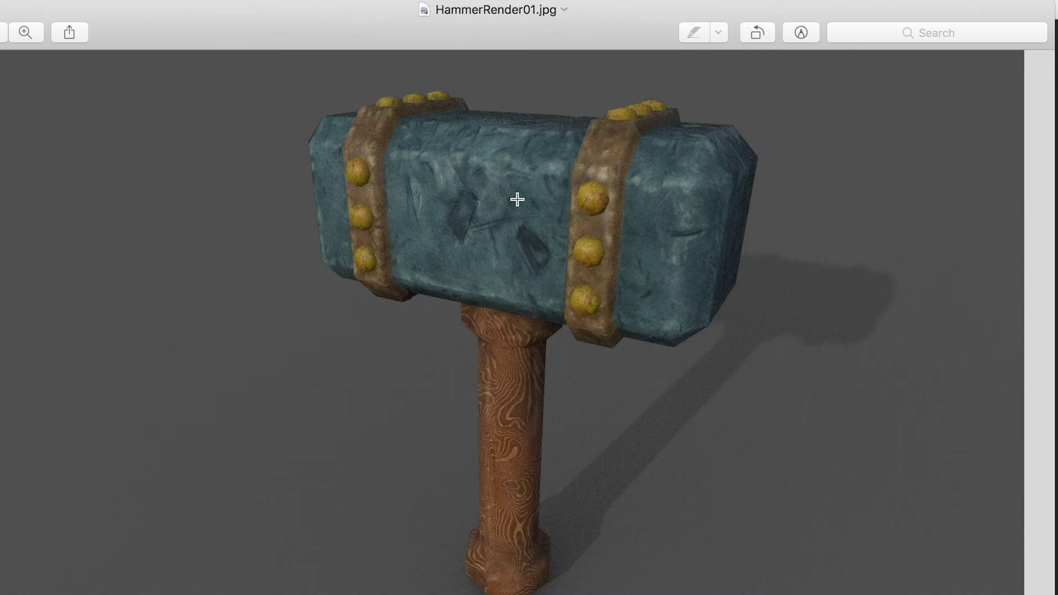
{"action": "scroll", "coordinate": [518, 200], "scroll_direction": "up", "scroll_amount": 3}
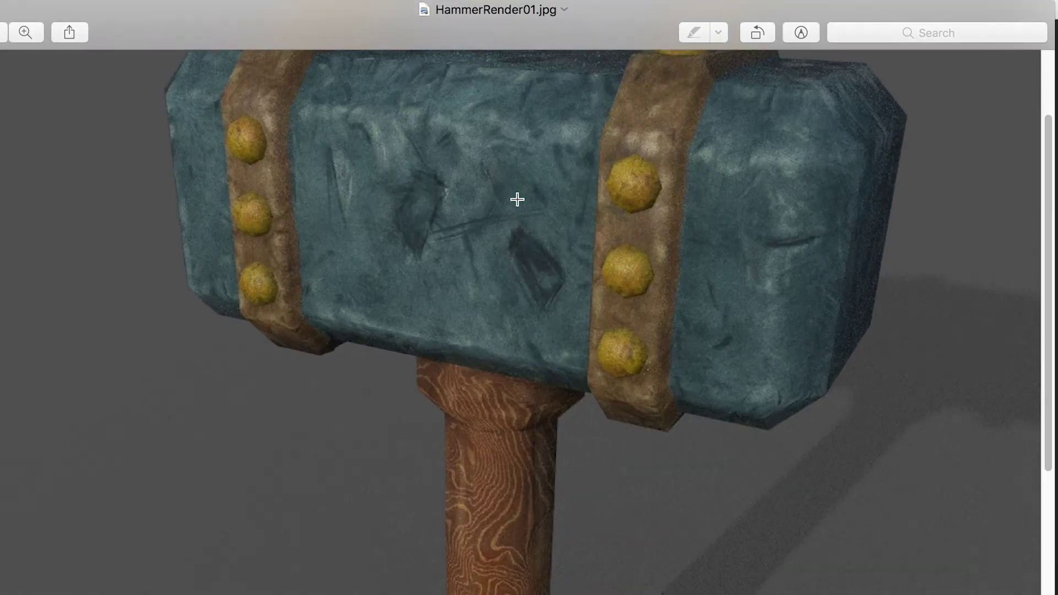
{"action": "scroll", "coordinate": [718, 188], "scroll_direction": "up", "scroll_amount": 3}
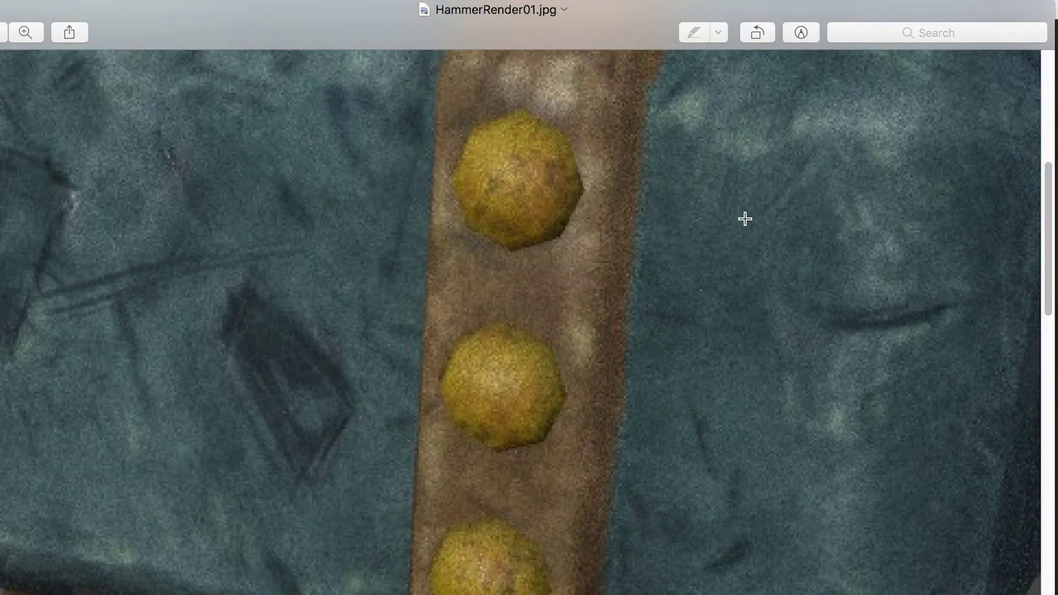
{"action": "scroll", "coordinate": [745, 219], "scroll_direction": "down", "scroll_amount": 5}
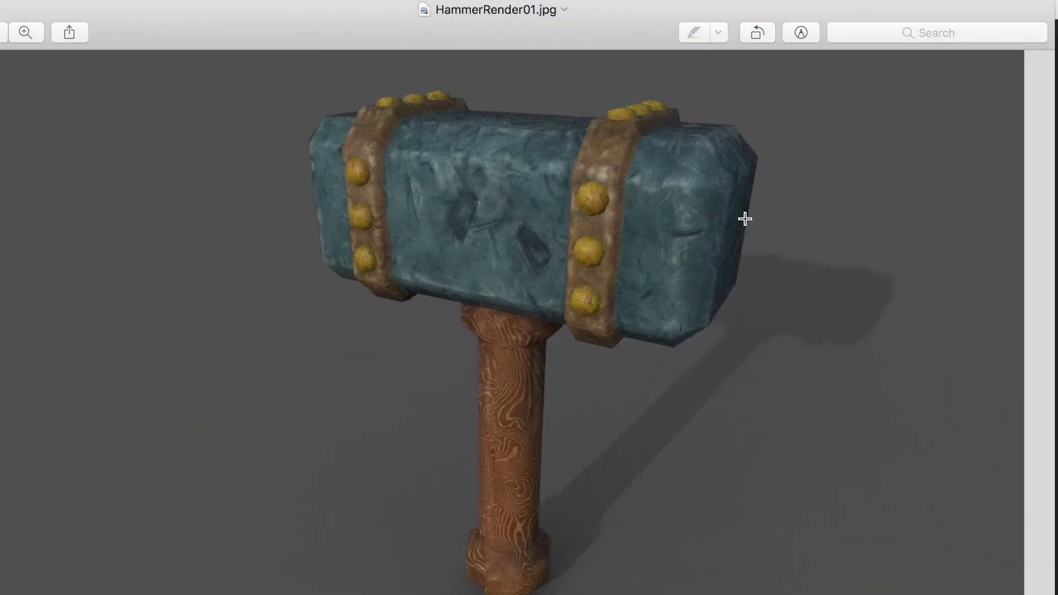
Return to Substance Painter and set the Iray Max Time unit to Minutes and Max Samples to 9000.
{"action": "key", "text": "super+Tab"}
{"action": "key", "text": "super+Tab"}
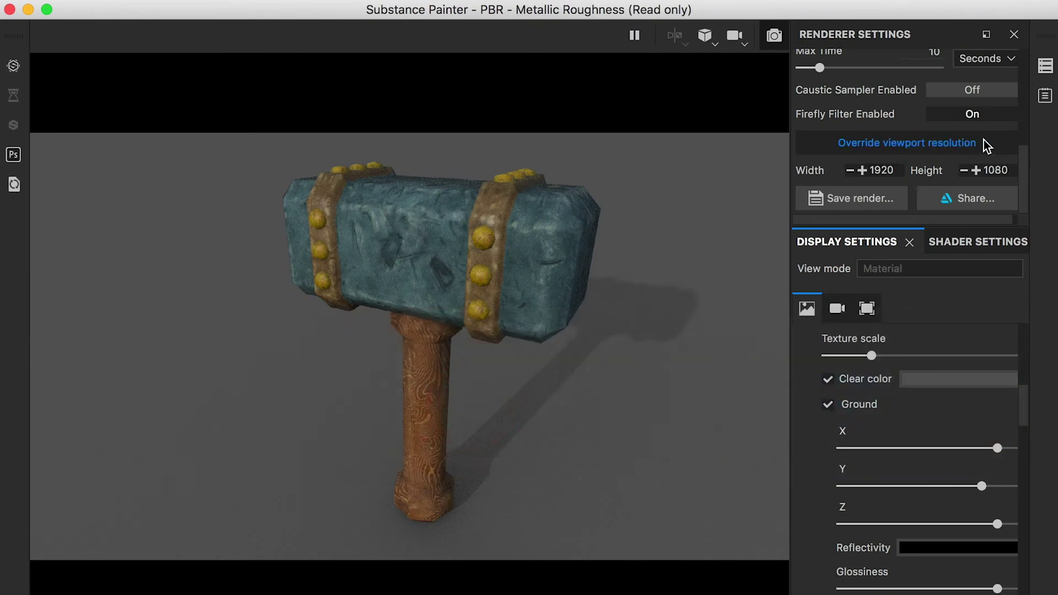
{"action": "left_click_drag", "start_coordinate": [1025, 158], "coordinate": [1033, 107]}
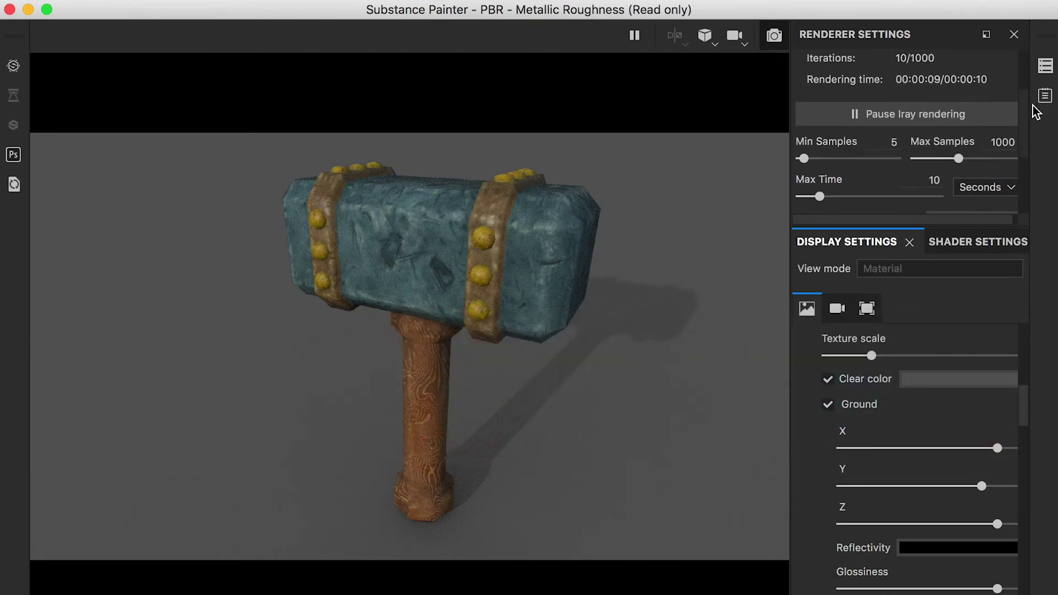
{"action": "left_click", "coordinate": [985, 187]}
{"action": "left_click", "coordinate": [986, 217]}
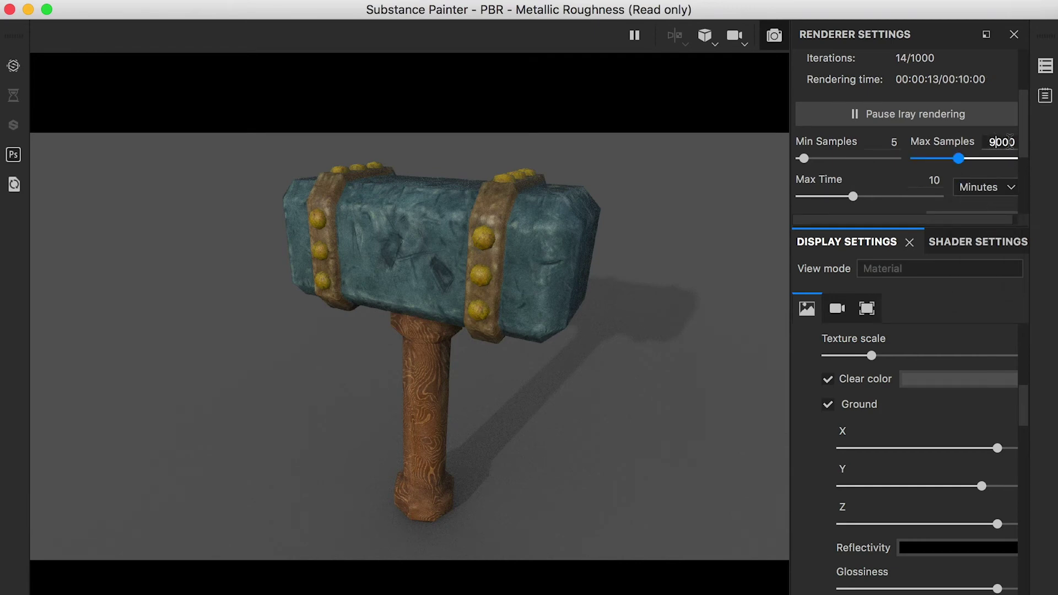
{"action": "key", "text": "Return"}
{"action": "left_click_drag", "start_coordinate": [1029, 140], "coordinate": [1023, 107]}
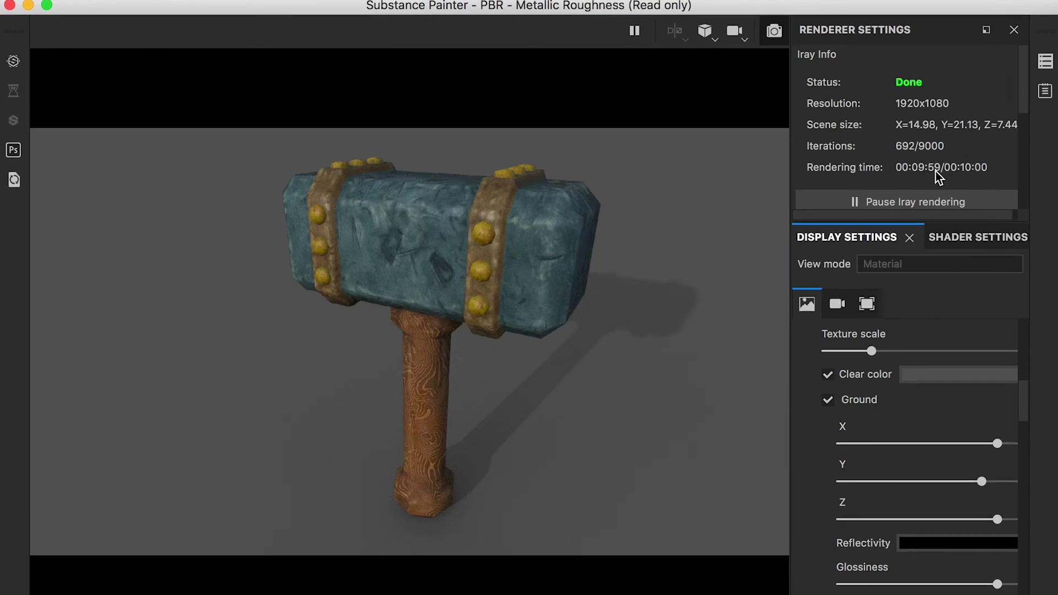
Save the longer render as a JPEG file named HammerRender02 in the Render folder.
{"action": "left_click", "coordinate": [936, 195]}
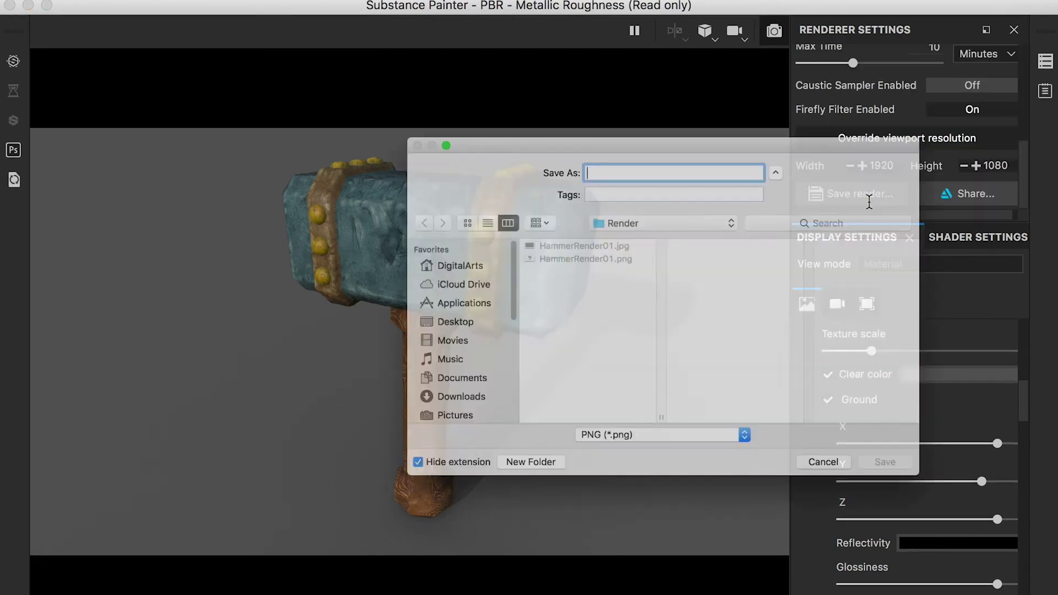
{"action": "type", "text": "HammerRender02"}
{"action": "left_click", "coordinate": [670, 469]}
{"action": "left_click", "coordinate": [632, 390]}
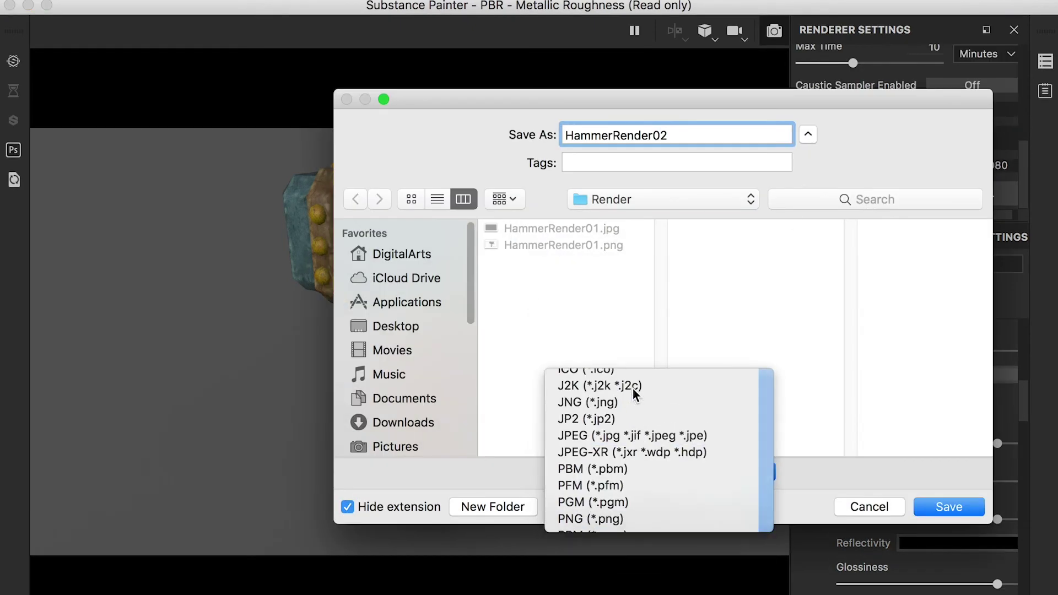
{"action": "key", "text": "Return"}
Save the longer render as a PNG file, reusing the name HammerRender02.
{"action": "left_click", "coordinate": [862, 198]}
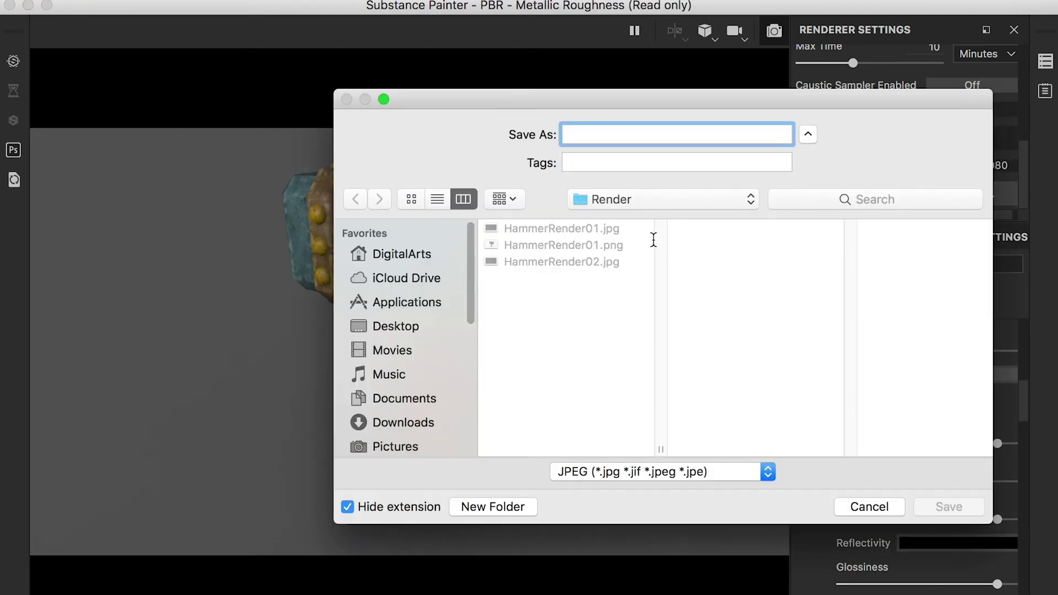
{"action": "left_click", "coordinate": [593, 263]}
{"action": "left_click", "coordinate": [717, 472]}
{"action": "left_click", "coordinate": [638, 555]}
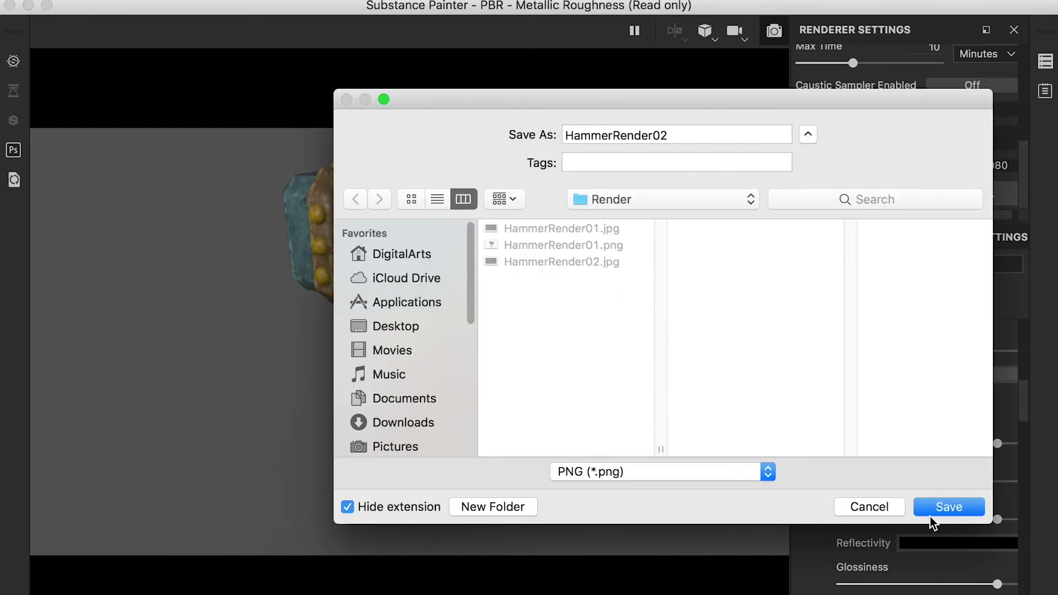
{"action": "left_click", "coordinate": [929, 504]}
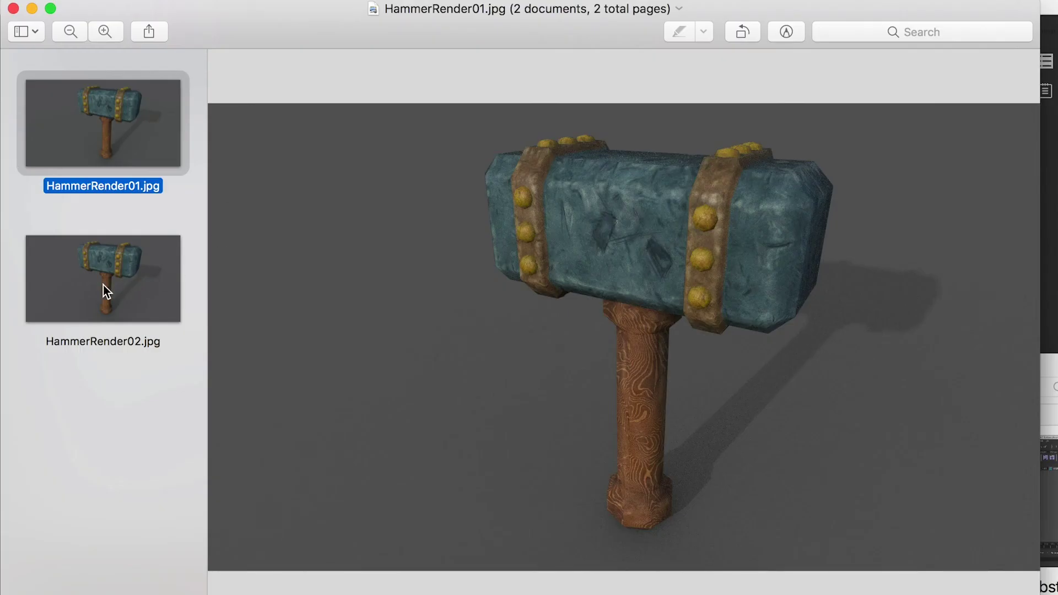
Compare HammerRender01.jpg with HammerRender02.jpg in Preview and examine the second render's surface up close.
{"action": "left_click", "coordinate": [100, 291]}
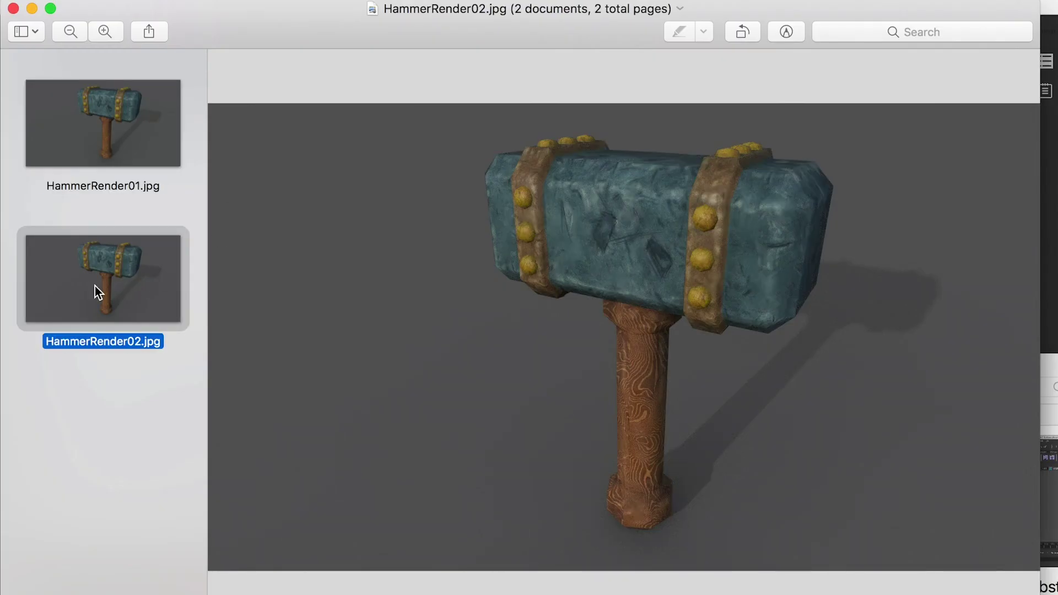
{"action": "key", "text": "Up"}
{"action": "key", "text": "Down"}
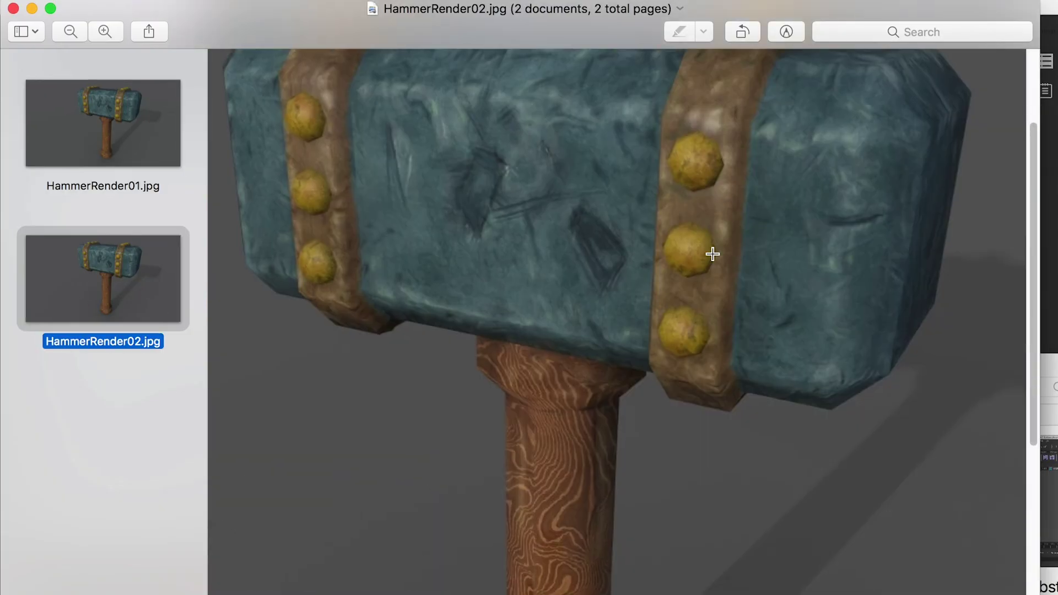